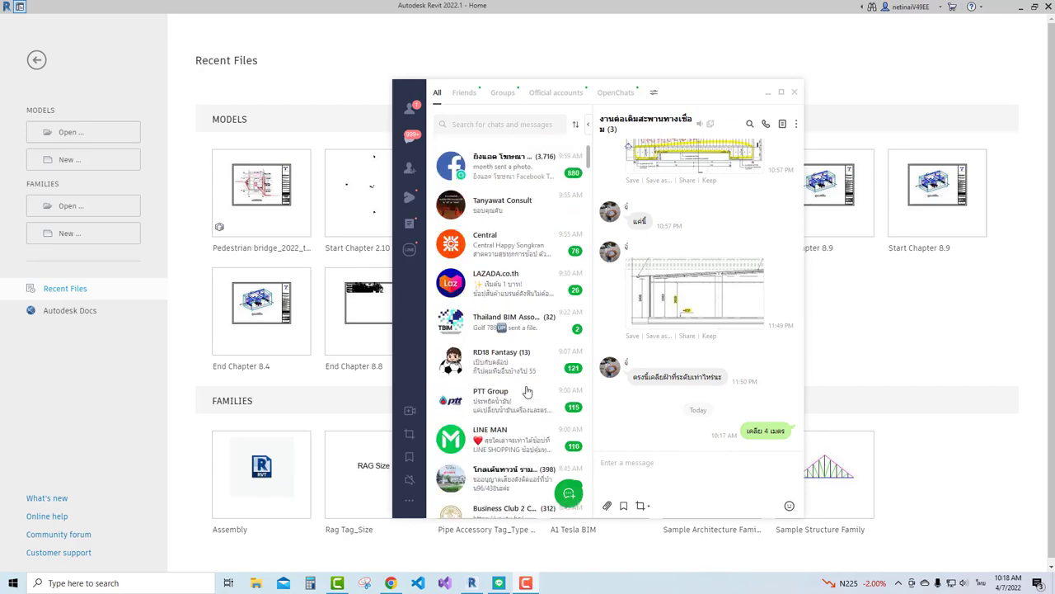
Open the TESLA BIM X group chat in LINE and scroll back to yesterday's LINE Notify course message
{"action": "scroll", "coordinate": [526, 392], "scroll_direction": "down", "scroll_amount": 1}
{"action": "scroll", "coordinate": [524, 395], "scroll_direction": "down", "scroll_amount": 1}
{"action": "scroll", "coordinate": [521, 398], "scroll_direction": "down", "scroll_amount": 2}
{"action": "scroll", "coordinate": [521, 398], "scroll_direction": "down", "scroll_amount": 1}
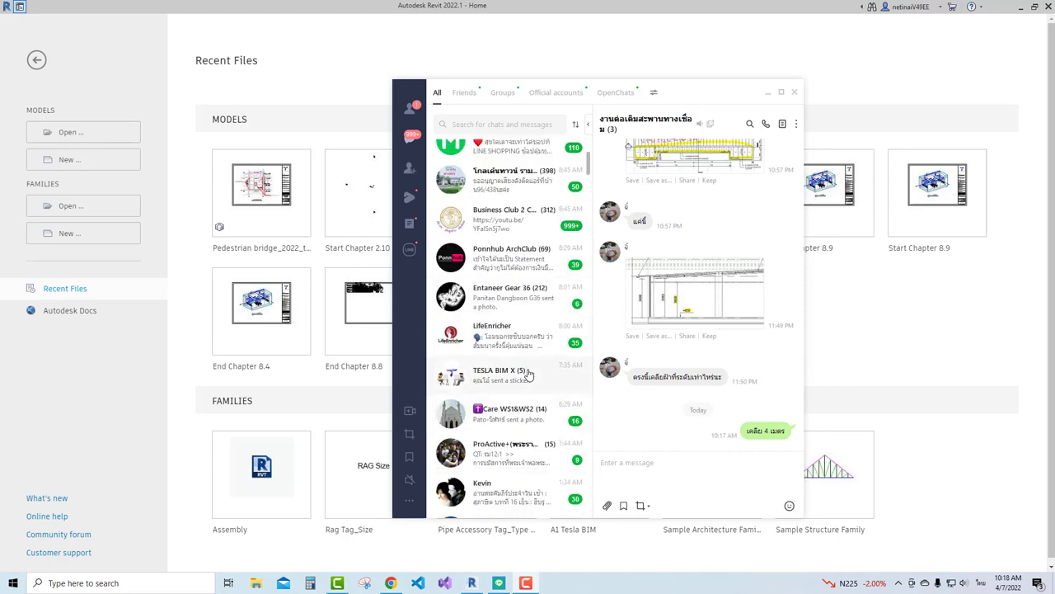
{"action": "left_click", "coordinate": [525, 373]}
{"action": "scroll", "coordinate": [695, 326], "scroll_direction": "down", "scroll_amount": 3}
{"action": "scroll", "coordinate": [695, 326], "scroll_direction": "up", "scroll_amount": 2}
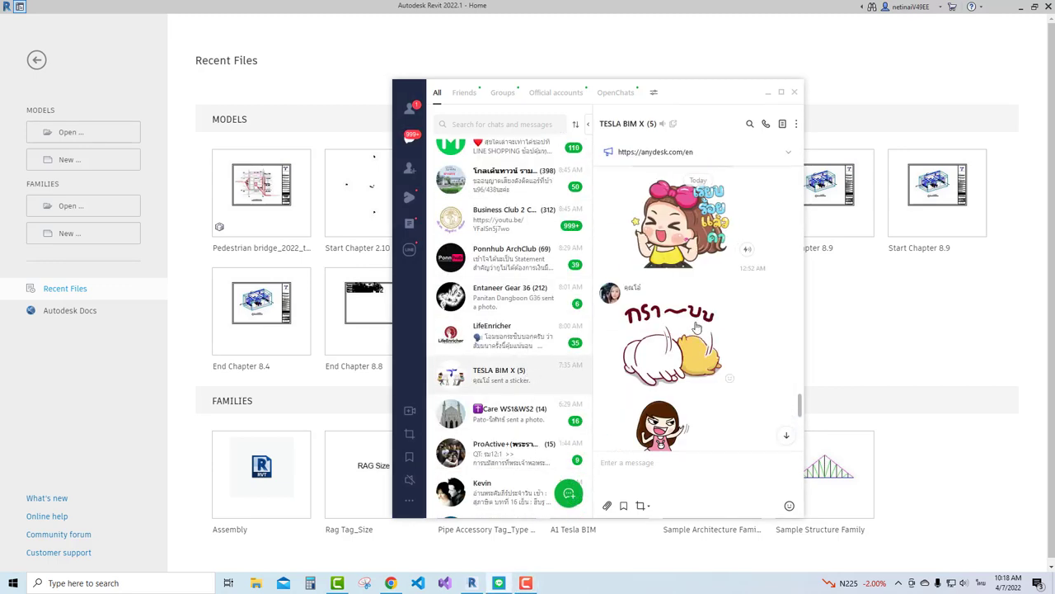
{"action": "scroll", "coordinate": [696, 325], "scroll_direction": "up", "scroll_amount": 2}
{"action": "scroll", "coordinate": [696, 325], "scroll_direction": "up", "scroll_amount": 2}
{"action": "scroll", "coordinate": [697, 323], "scroll_direction": "up", "scroll_amount": 2}
{"action": "scroll", "coordinate": [696, 323], "scroll_direction": "down", "scroll_amount": 3}
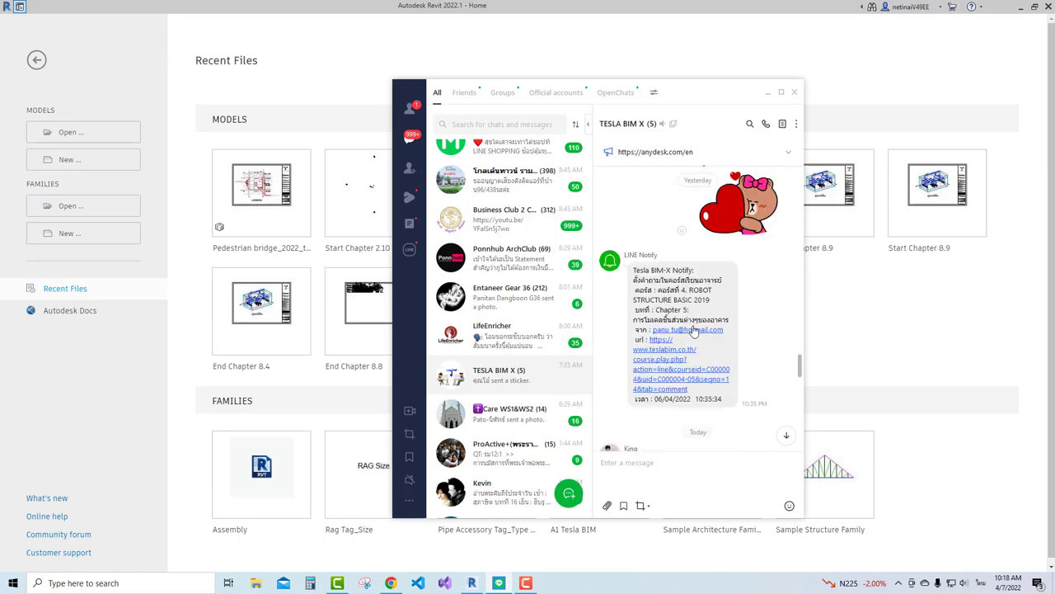
Follow the notification's link to the ROBOT Structure Basic 2019 Workshop 5.13 course page
{"action": "left_click", "coordinate": [664, 372]}
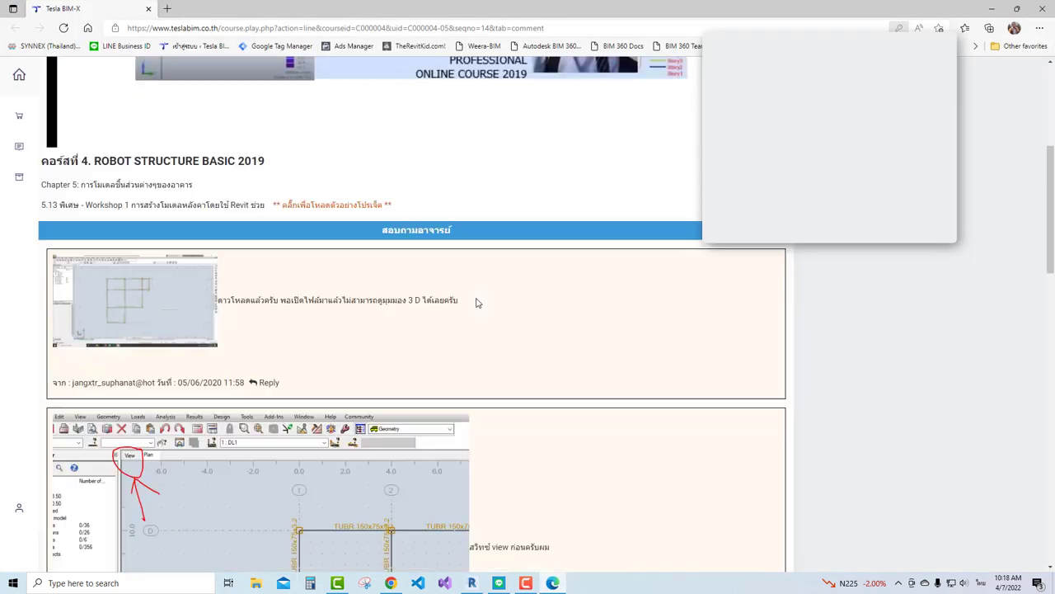
{"action": "scroll", "coordinate": [474, 299], "scroll_direction": "down", "scroll_amount": 4}
{"action": "scroll", "coordinate": [465, 298], "scroll_direction": "down", "scroll_amount": 3}
{"action": "scroll", "coordinate": [462, 302], "scroll_direction": "up", "scroll_amount": 5}
{"action": "scroll", "coordinate": [462, 302], "scroll_direction": "up", "scroll_amount": 5}
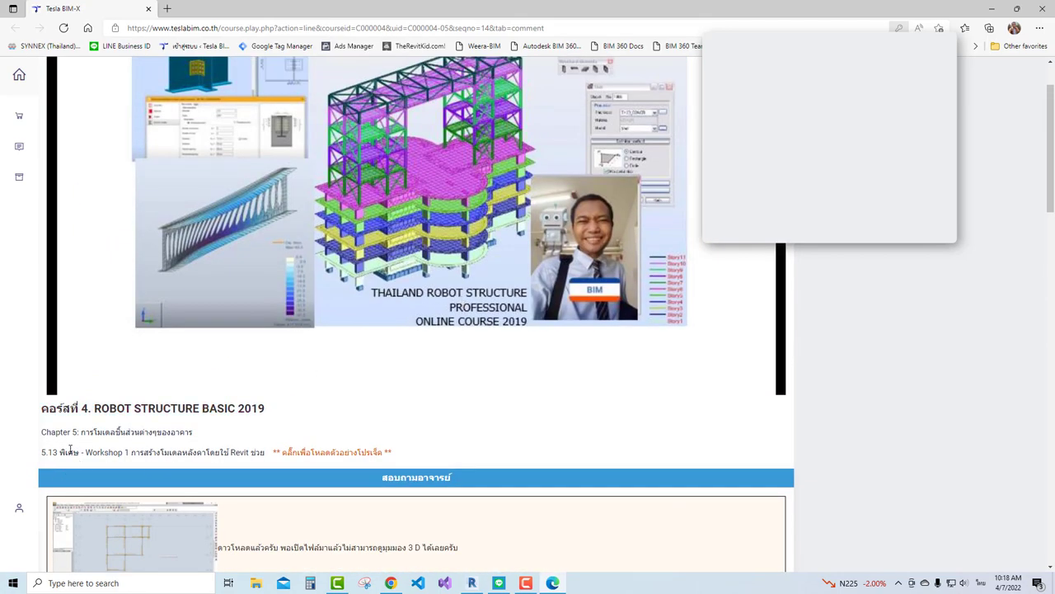
{"action": "scroll", "coordinate": [210, 406], "scroll_direction": "down", "scroll_amount": 2}
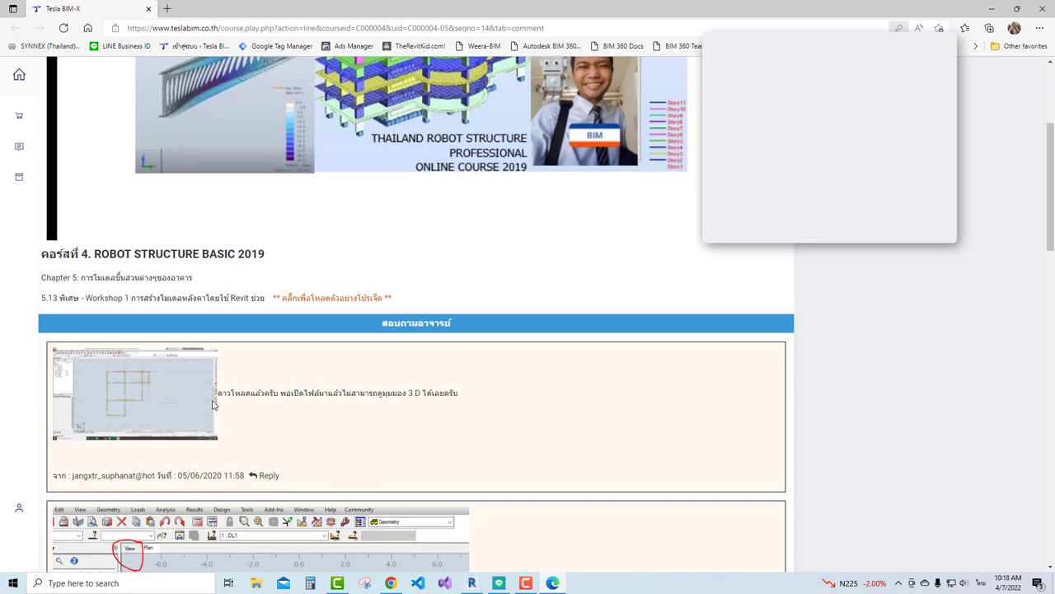
{"action": "scroll", "coordinate": [211, 403], "scroll_direction": "up", "scroll_amount": 3}
Skim the course video through roof sketch, beam placement, visibility settings and Robot send options
{"action": "left_click", "coordinate": [220, 441]}
{"action": "left_click", "coordinate": [170, 464]}
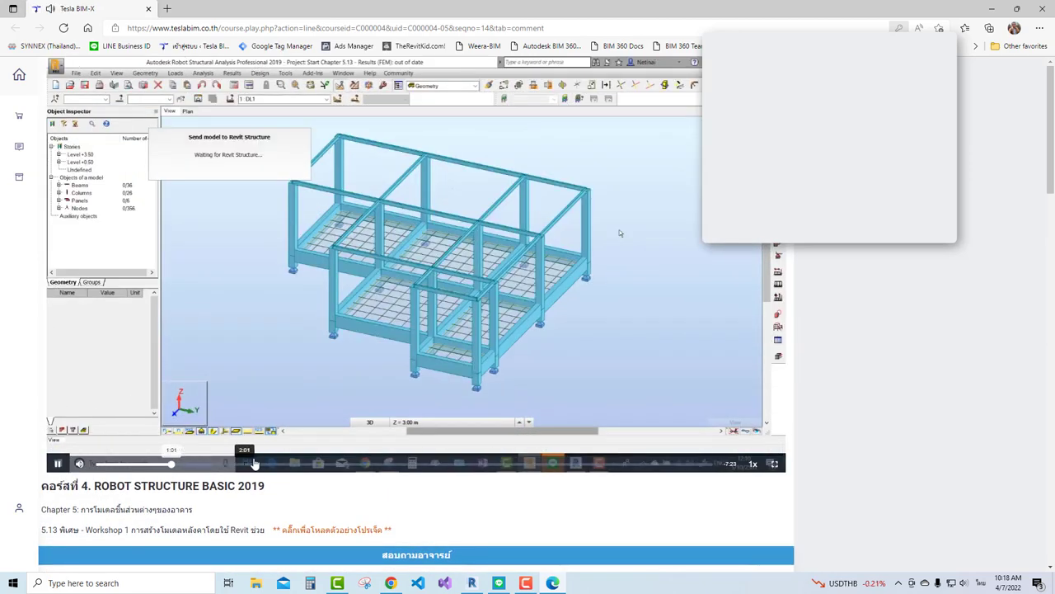
{"action": "left_click_drag", "start_coordinate": [255, 464], "coordinate": [337, 464]}
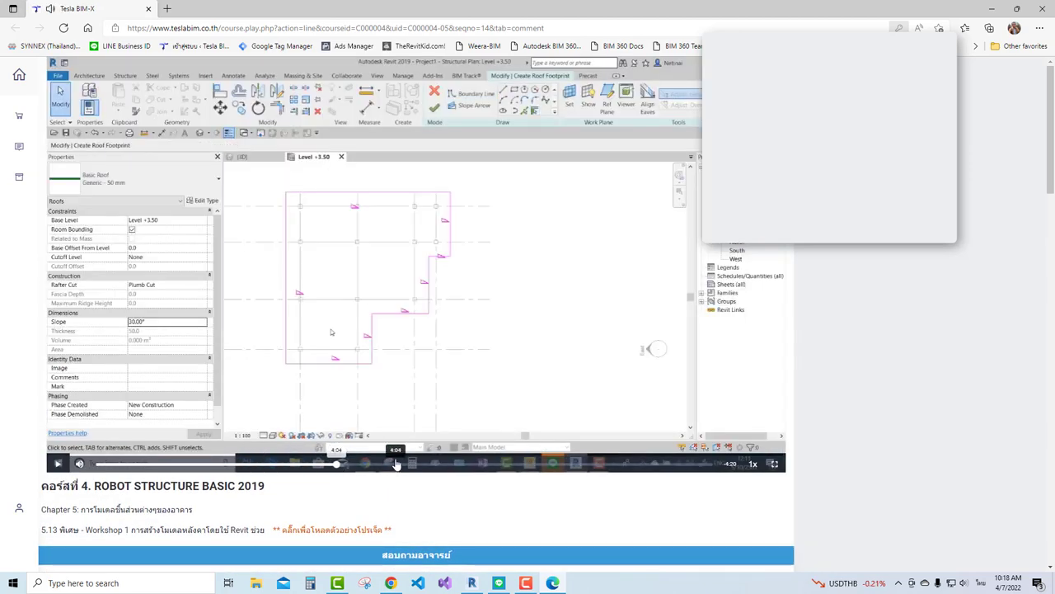
{"action": "left_click", "coordinate": [397, 464]}
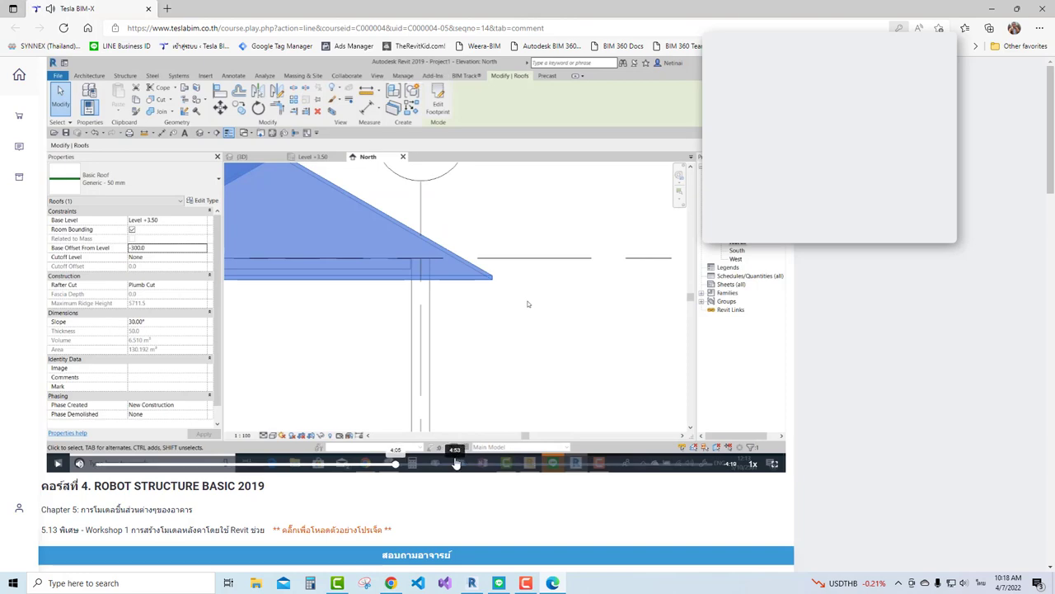
{"action": "left_click", "coordinate": [455, 463]}
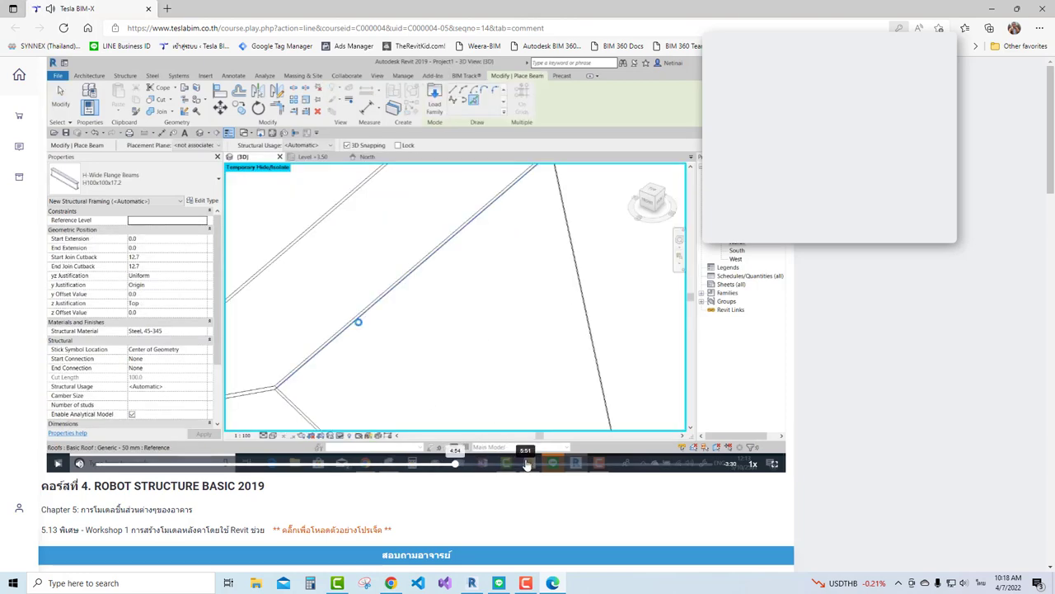
{"action": "left_click", "coordinate": [611, 463]}
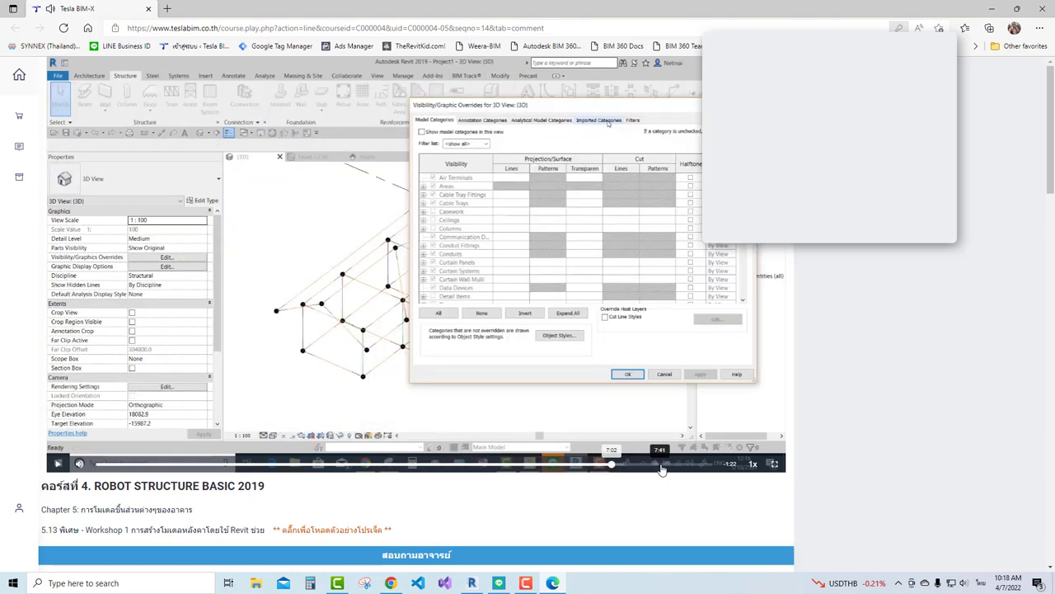
{"action": "left_click", "coordinate": [662, 464]}
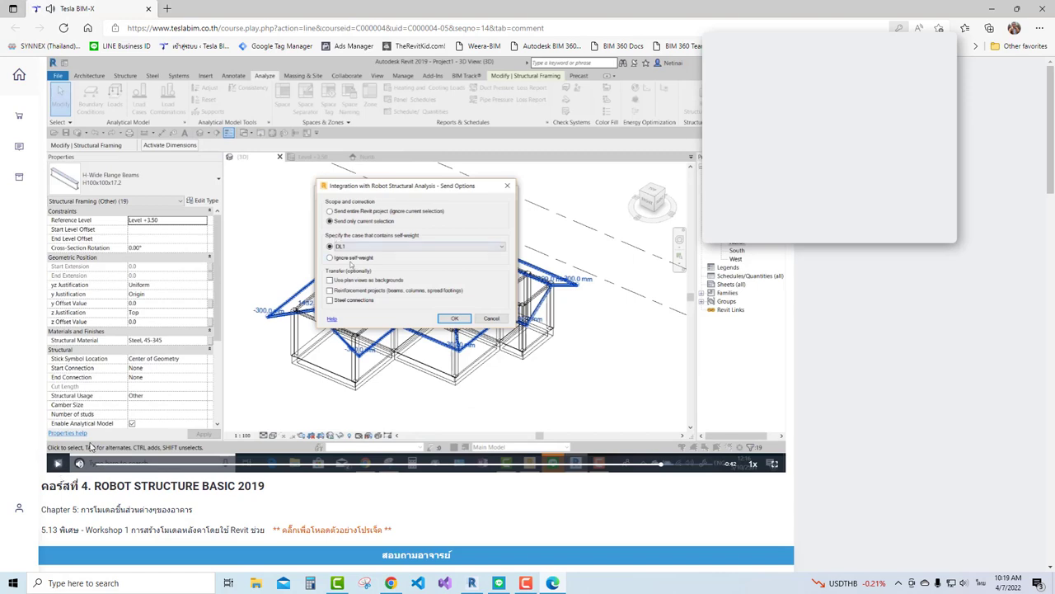
Scroll down to the latest Q&A comment asking about the Unconnected command
{"action": "scroll", "coordinate": [360, 360], "scroll_direction": "down", "scroll_amount": 5}
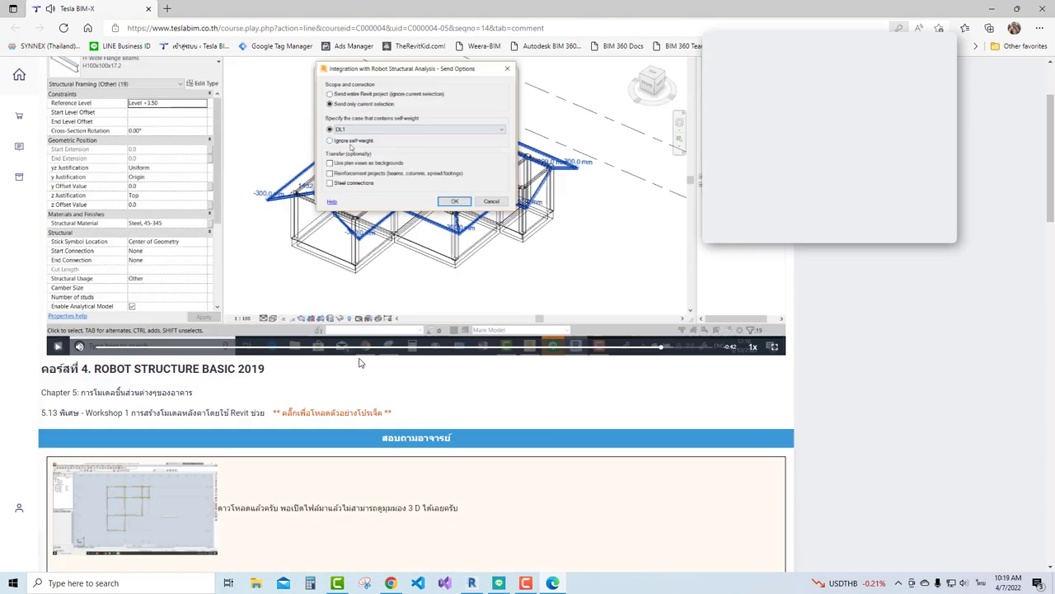
{"action": "scroll", "coordinate": [360, 360], "scroll_direction": "down", "scroll_amount": 5}
{"action": "scroll", "coordinate": [360, 361], "scroll_direction": "down", "scroll_amount": 5}
{"action": "scroll", "coordinate": [361, 362], "scroll_direction": "down", "scroll_amount": 3}
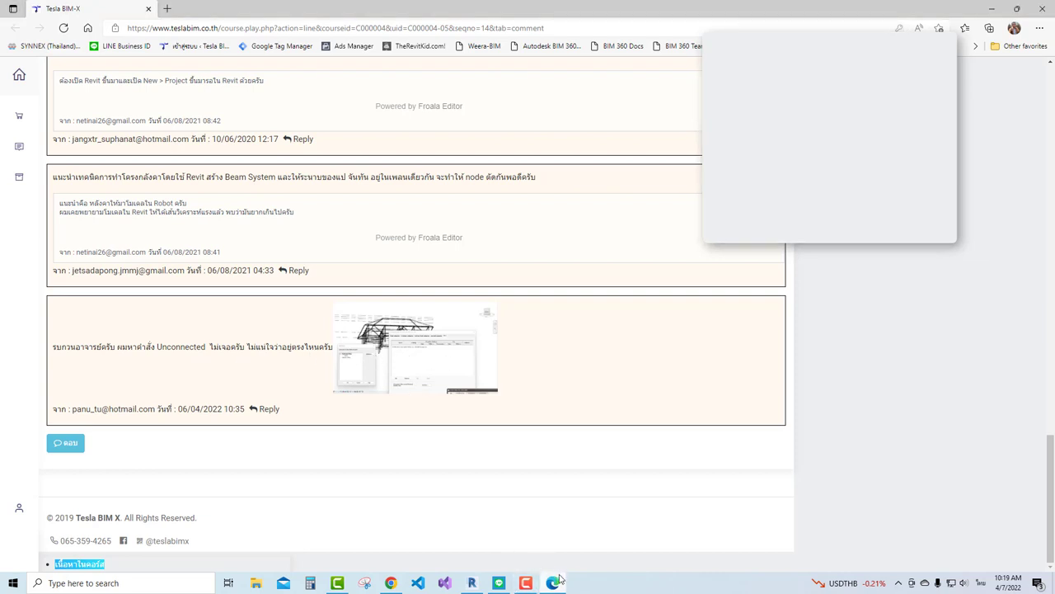
Back in Revit, begin a new project and set its template file to Metric-Structural Template
{"action": "left_click", "coordinate": [476, 585]}
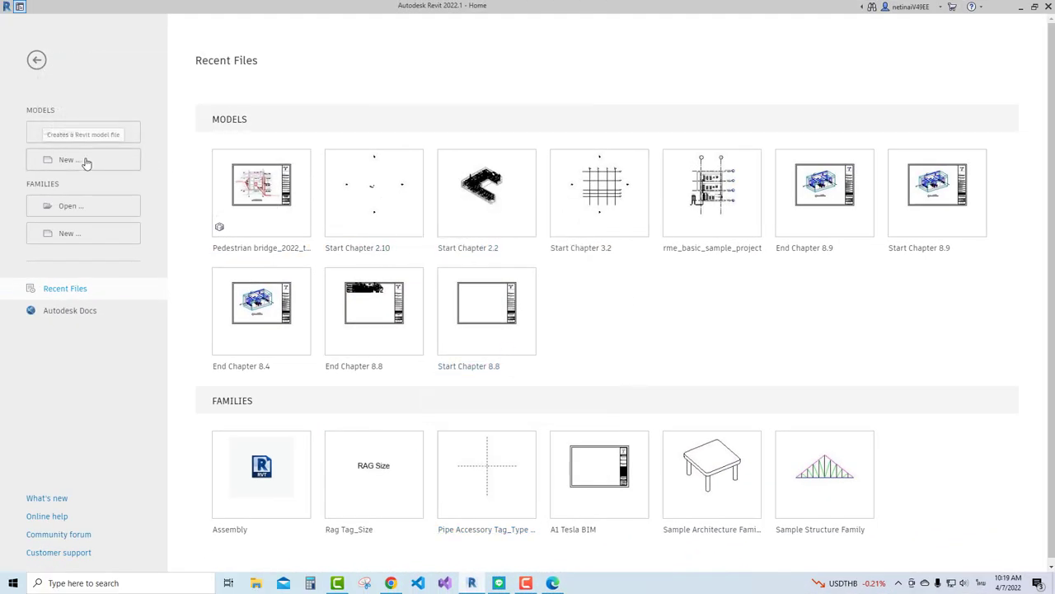
{"action": "left_click", "coordinate": [122, 161]}
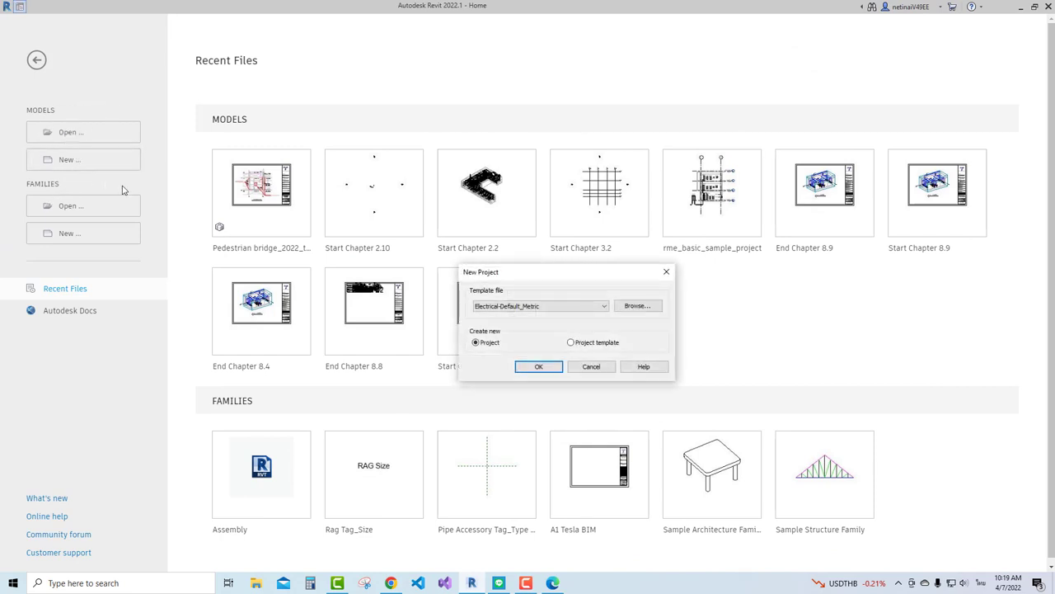
{"action": "left_click", "coordinate": [554, 310]}
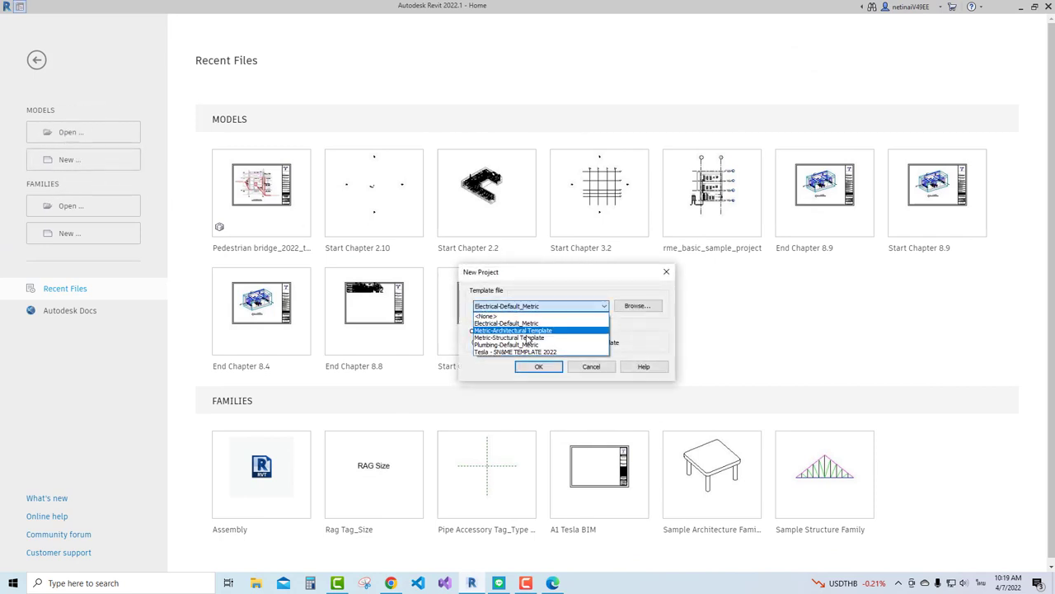
{"action": "left_click", "coordinate": [533, 330]}
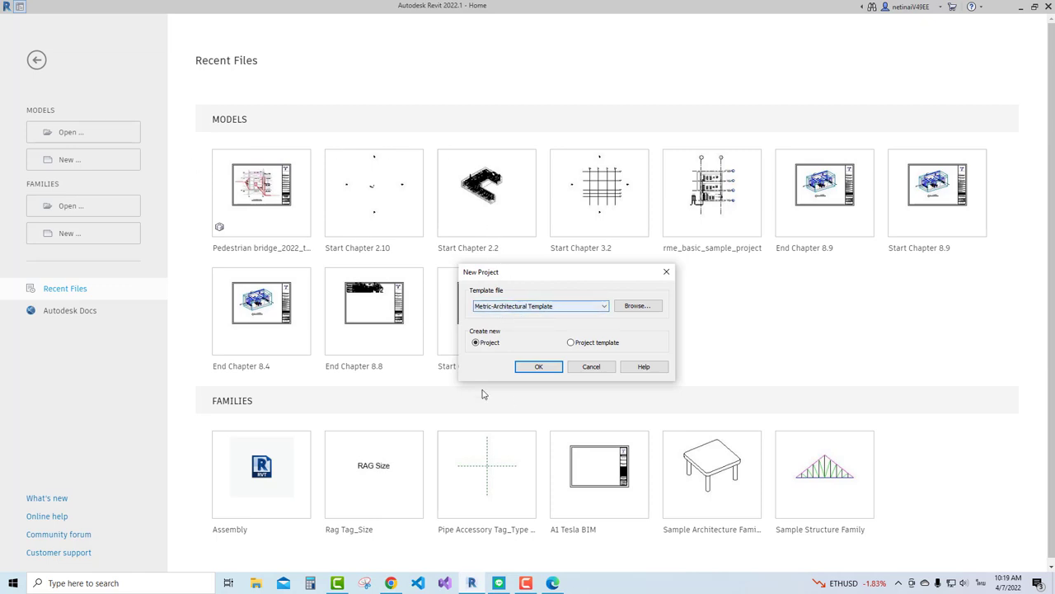
{"action": "left_click", "coordinate": [529, 309]}
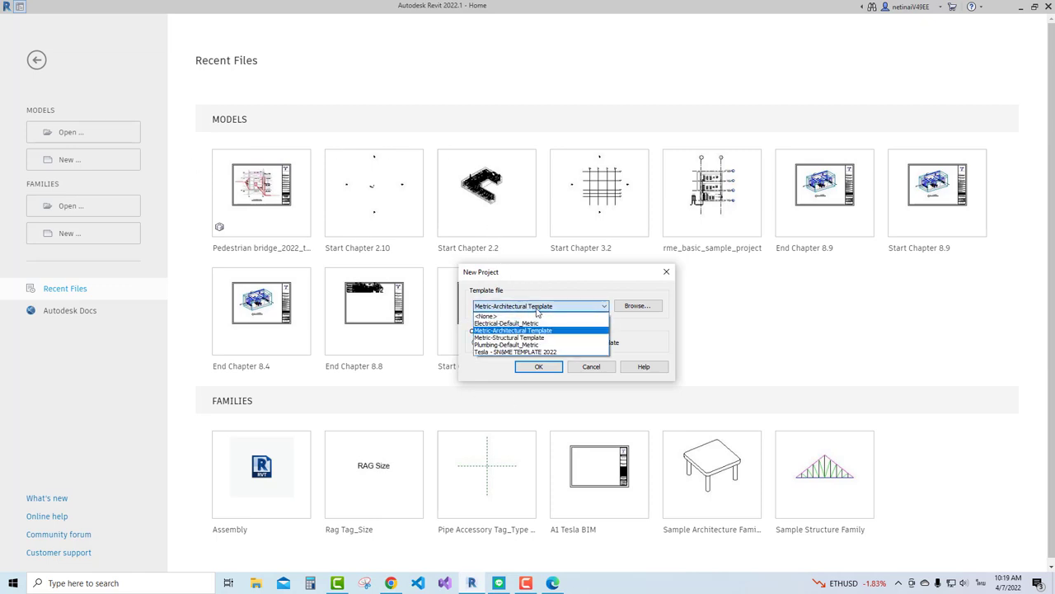
{"action": "left_click", "coordinate": [536, 311]}
{"action": "left_click", "coordinate": [522, 310]}
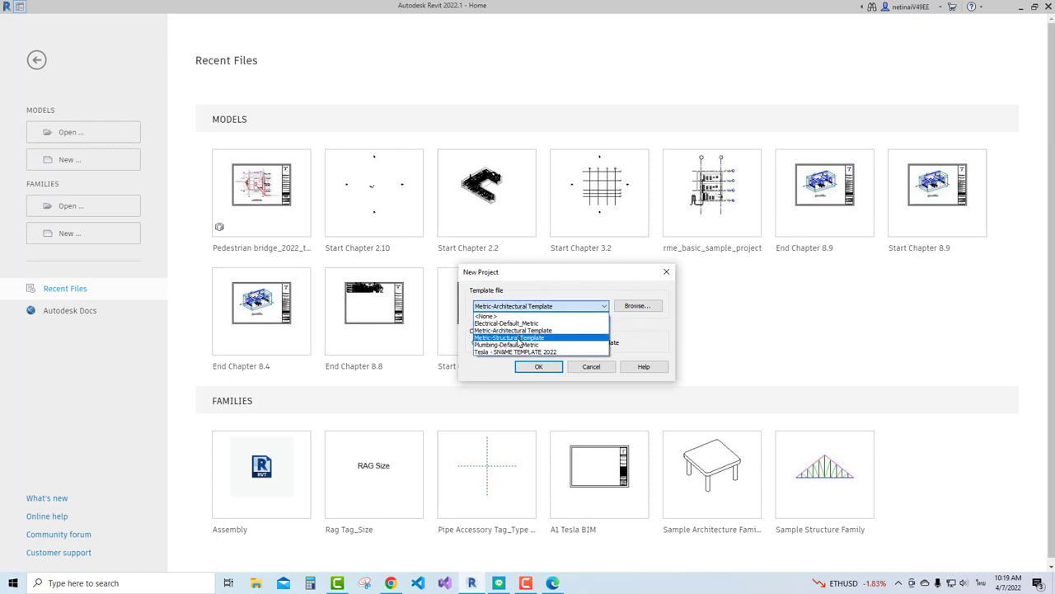
{"action": "left_click", "coordinate": [534, 330]}
Create the structural project, then in VG Filters list the addable filters, including Unconnected Analytical Nodes
{"action": "left_click", "coordinate": [538, 367]}
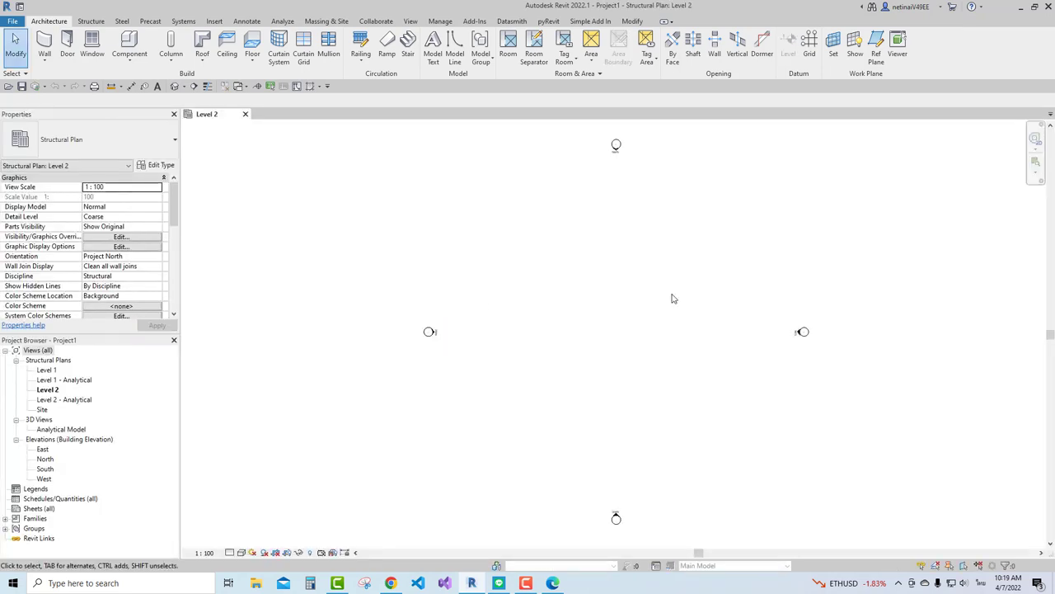
{"action": "key", "text": "v"}
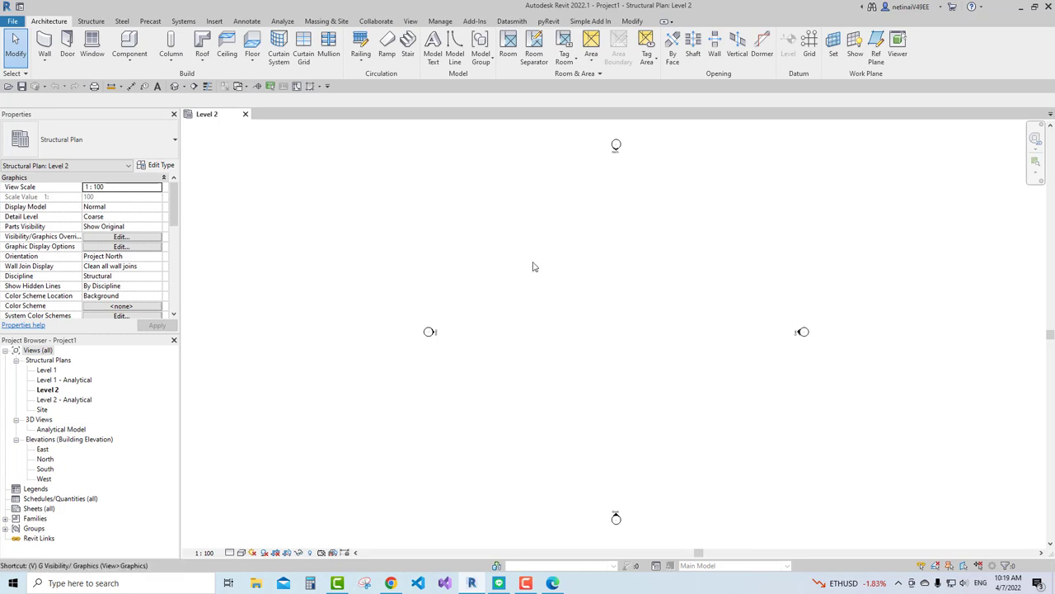
{"action": "key", "text": "g"}
{"action": "left_click", "coordinate": [762, 206]}
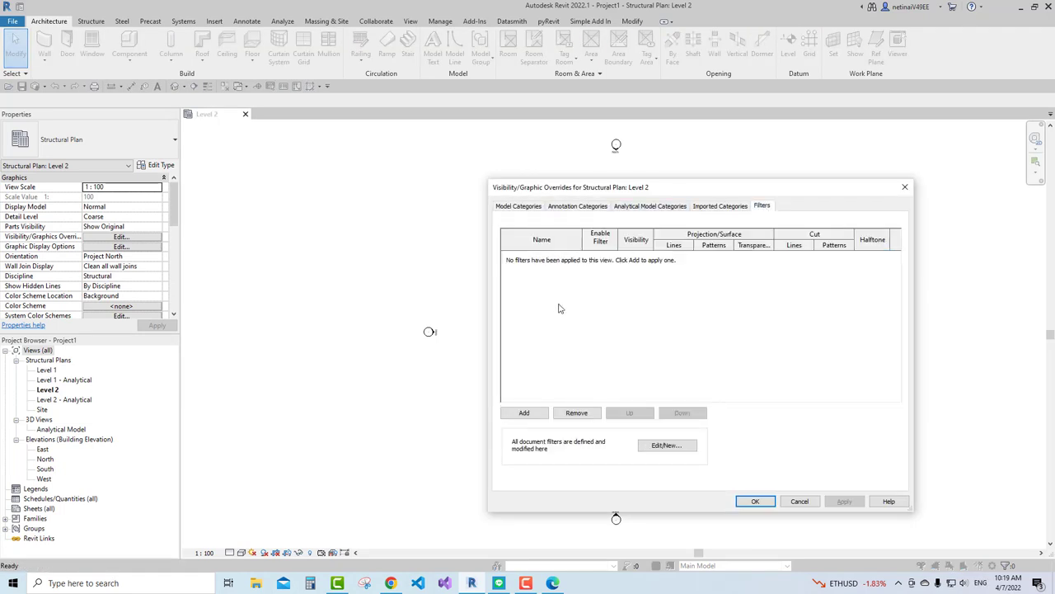
{"action": "left_click", "coordinate": [525, 412]}
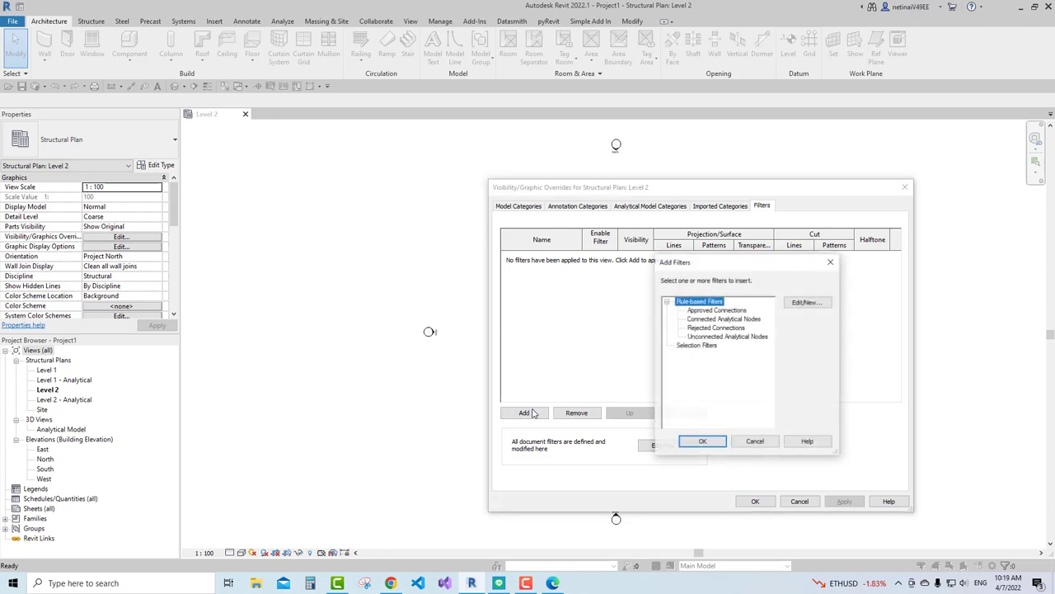
{"action": "left_click", "coordinate": [709, 338]}
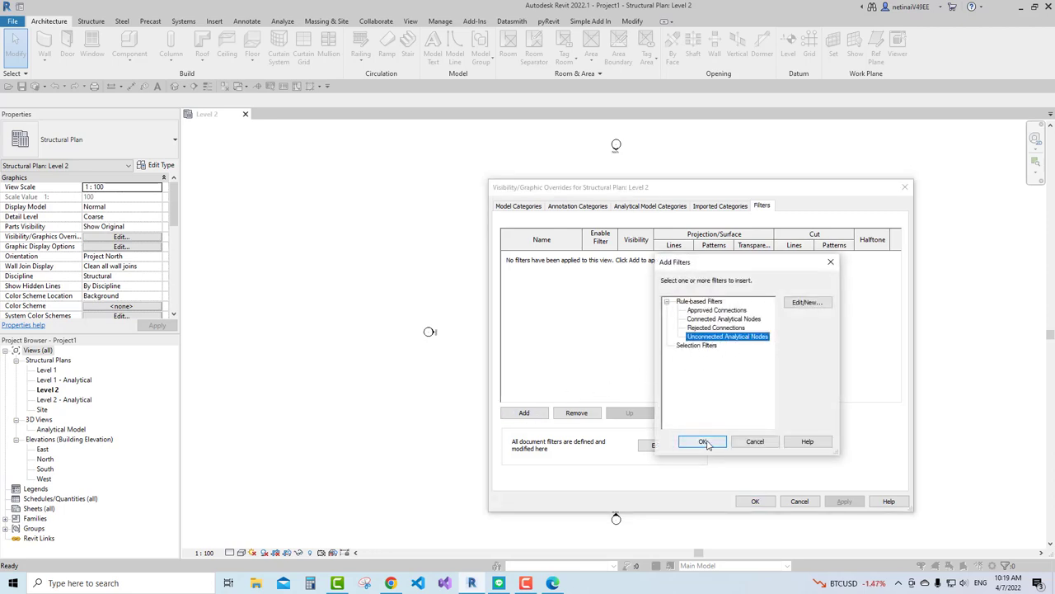
In the filter editor, create a new rule-based filter named Unconnected 2
{"action": "left_click", "coordinate": [805, 303]}
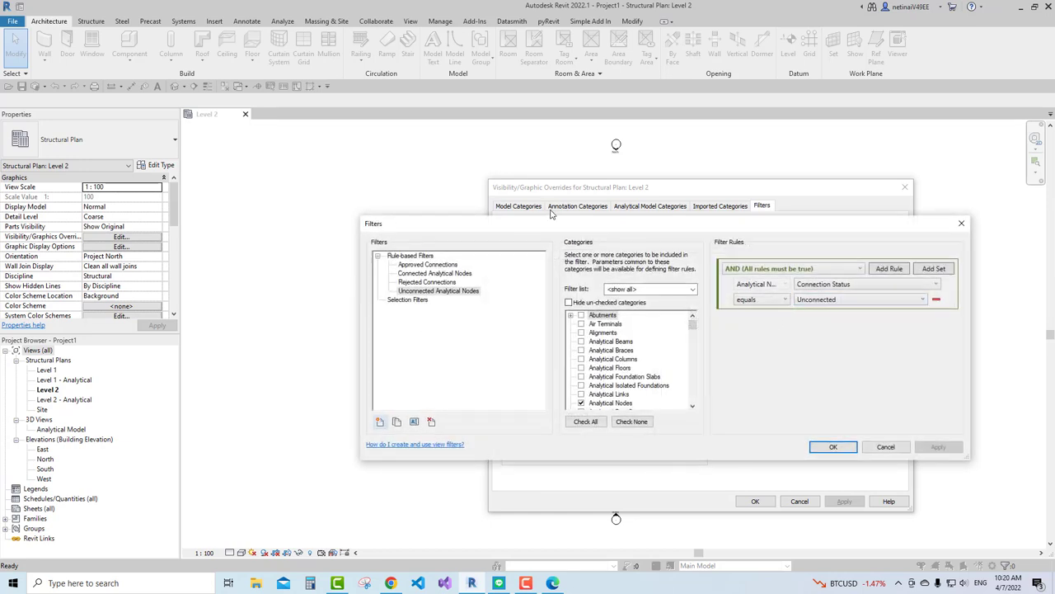
{"action": "left_click", "coordinate": [959, 224]}
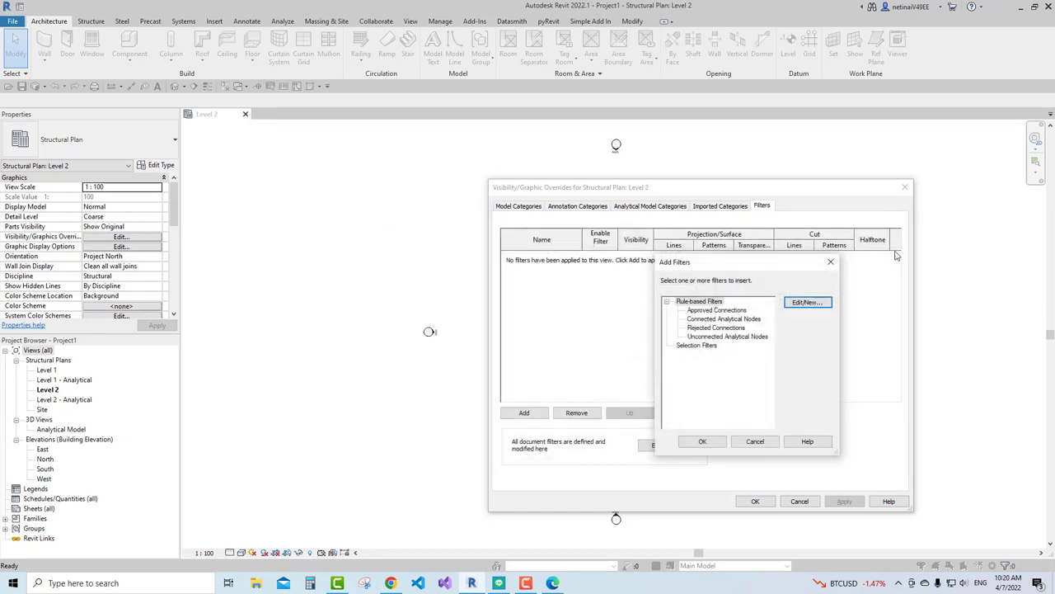
{"action": "left_click", "coordinate": [831, 262]}
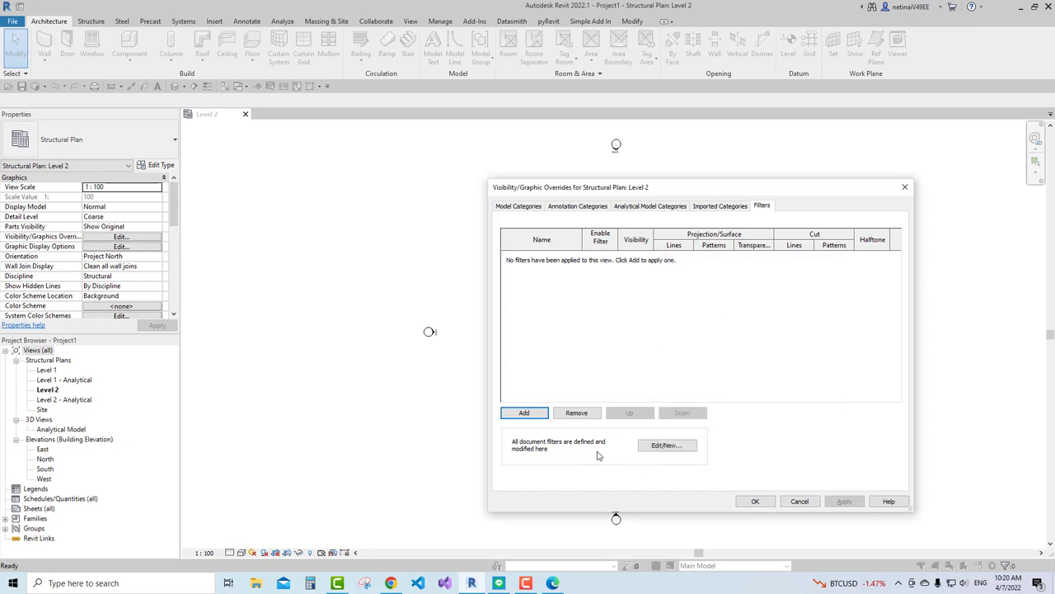
{"action": "left_click", "coordinate": [665, 448]}
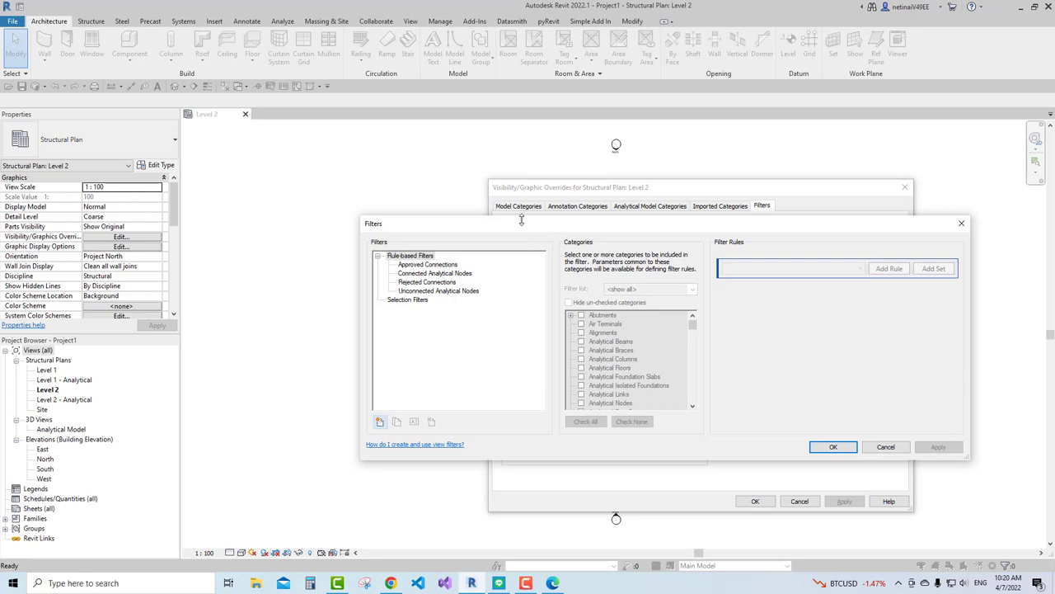
{"action": "left_click_drag", "start_coordinate": [521, 220], "coordinate": [477, 154]}
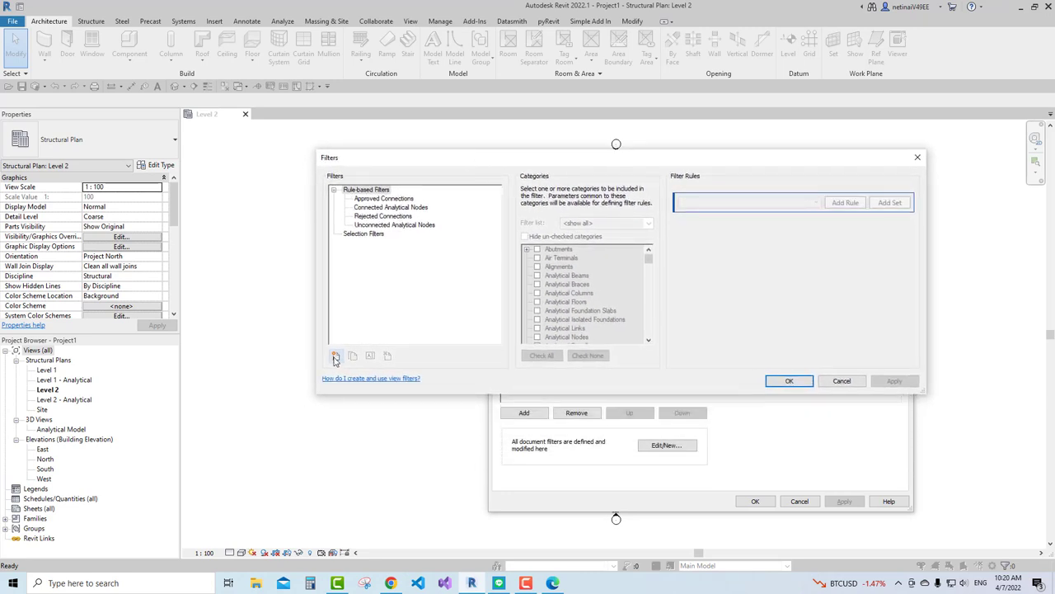
{"action": "left_click", "coordinate": [335, 356]}
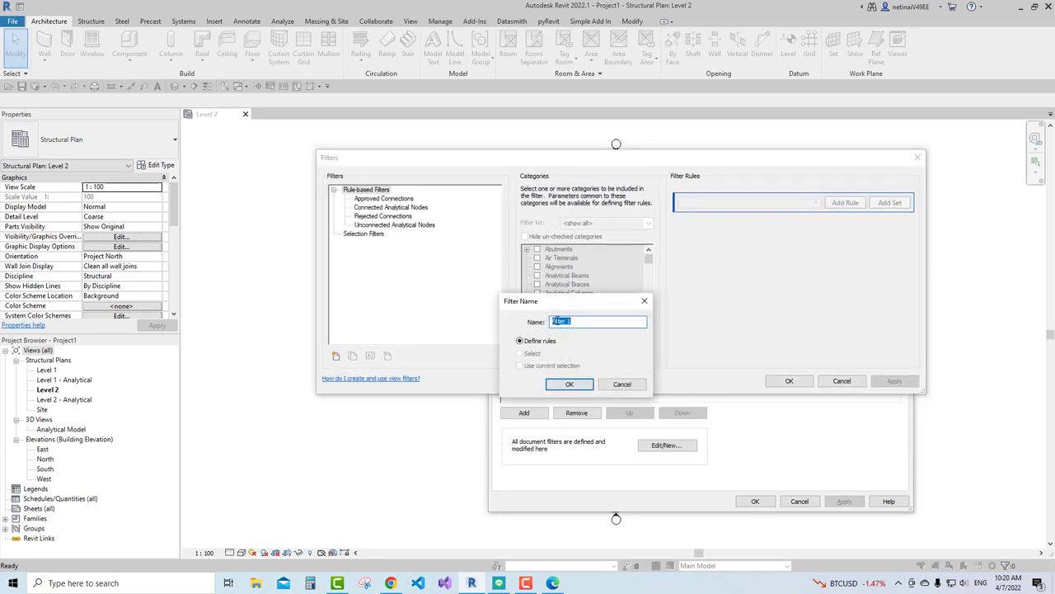
{"action": "type", "text": "Unconnected 2"}
{"action": "key", "text": "Return"}
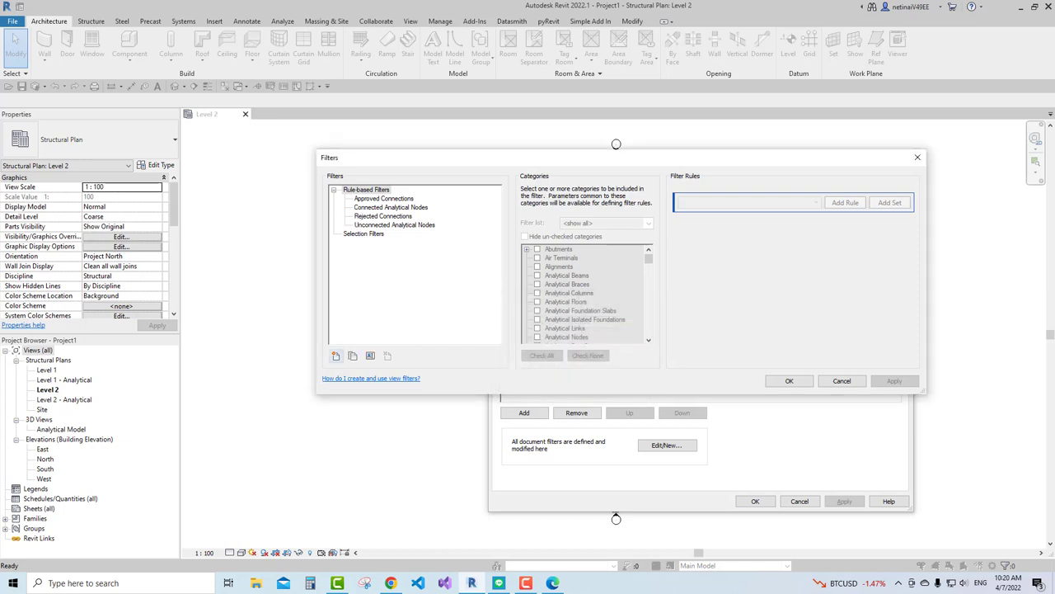
Set Unconnected 2 to Analytical Nodes with rule Connection Status equals Unconnected, and save it
{"action": "left_click", "coordinate": [381, 227]}
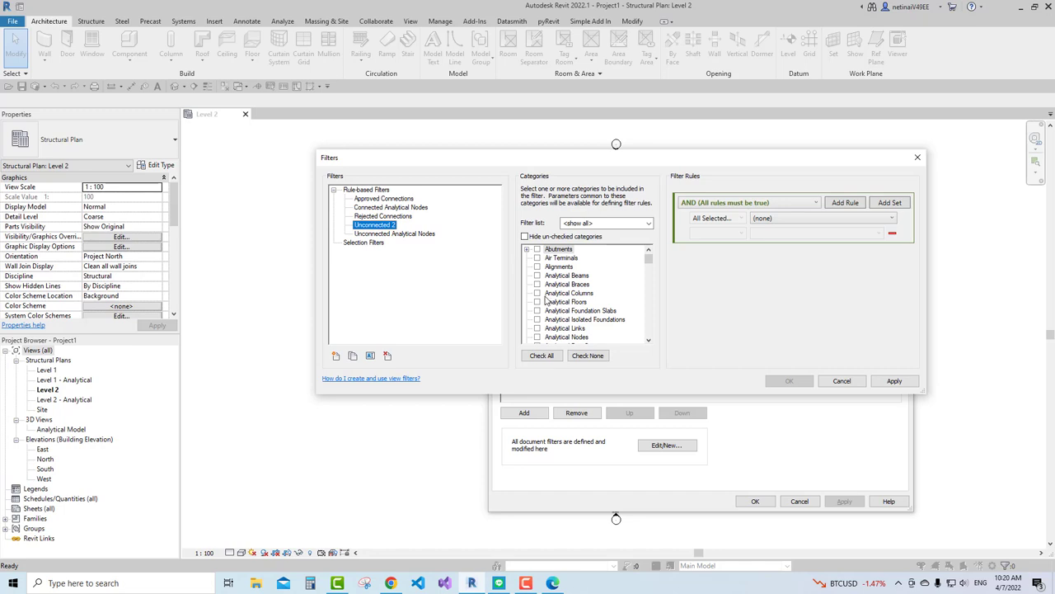
{"action": "left_click", "coordinate": [537, 338]}
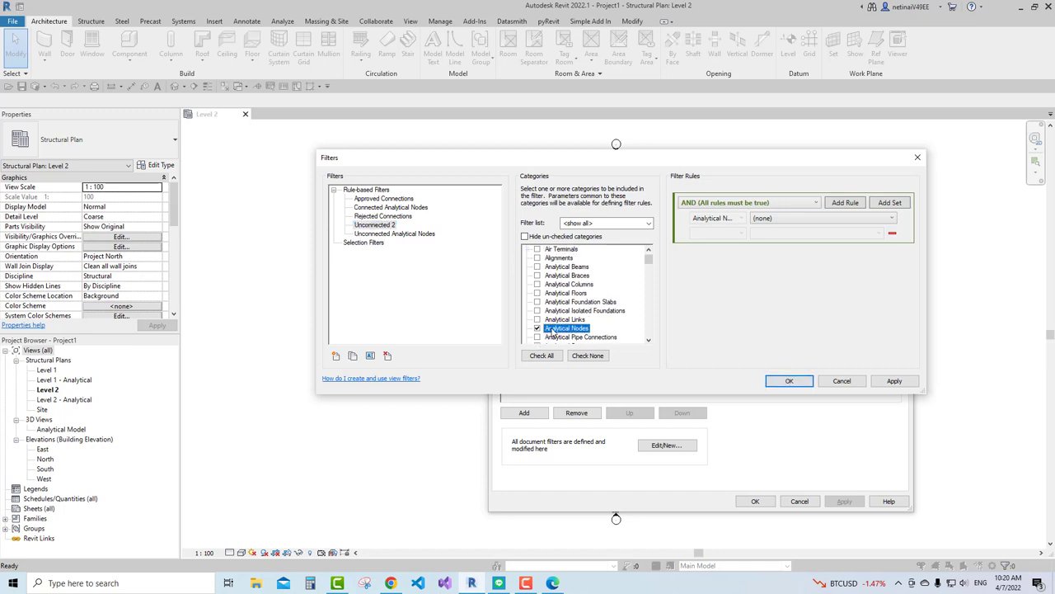
{"action": "left_click", "coordinate": [524, 236]}
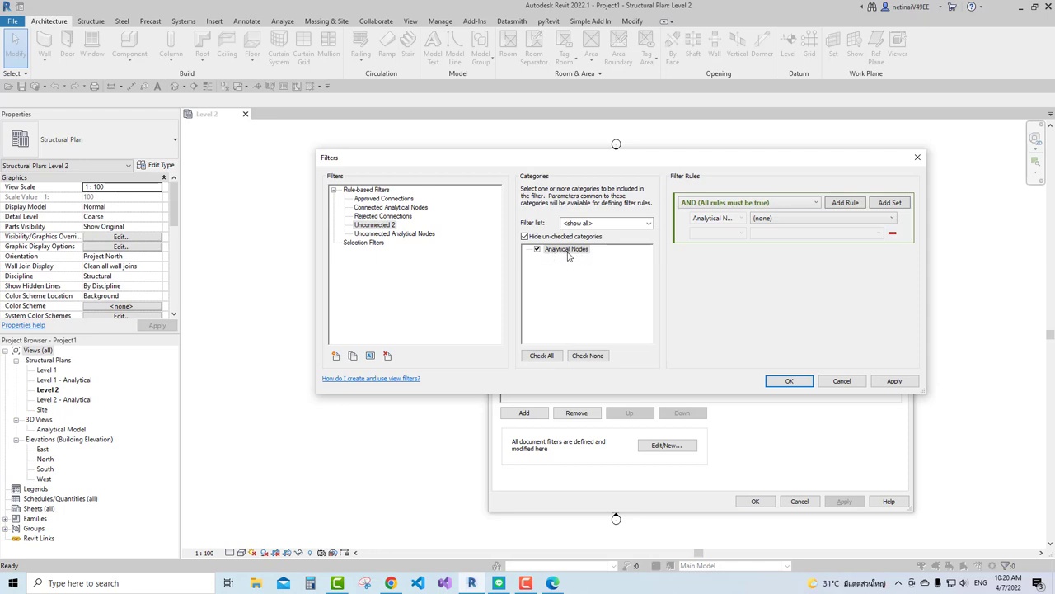
{"action": "left_click", "coordinate": [786, 223]}
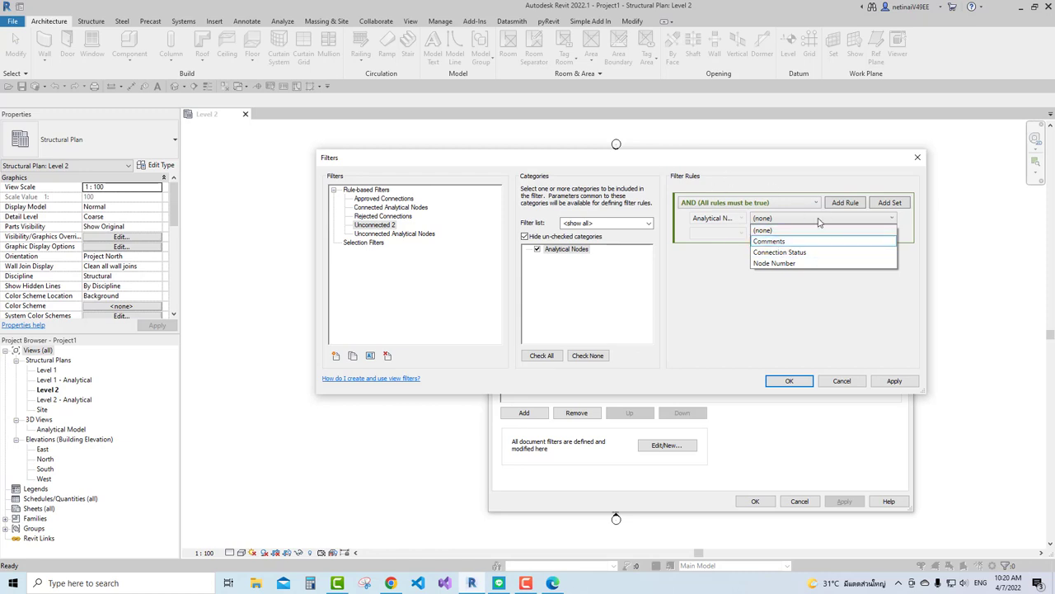
{"action": "left_click", "coordinate": [804, 251]}
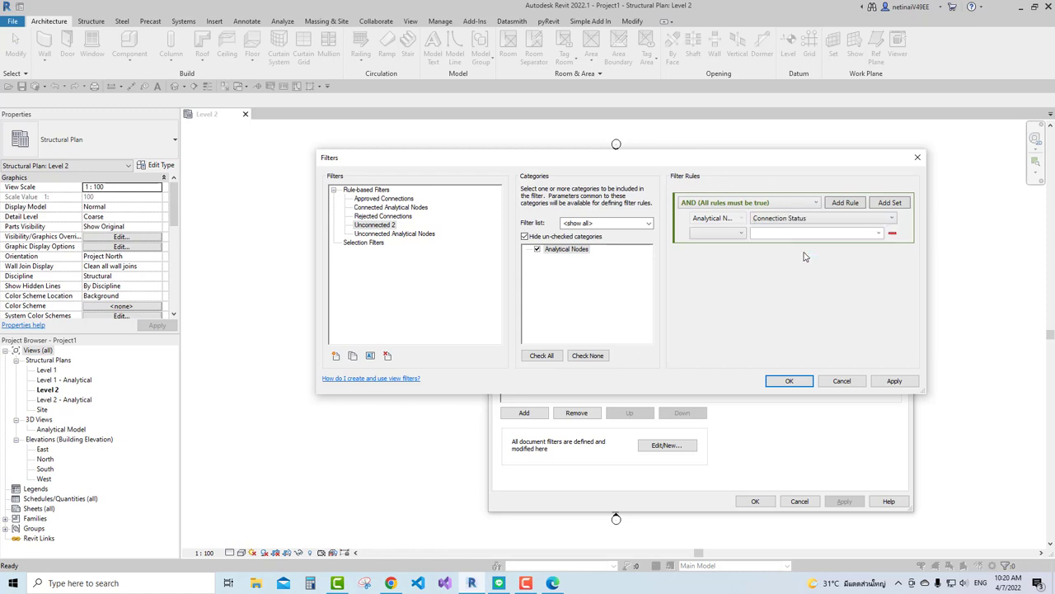
{"action": "left_click", "coordinate": [737, 235]}
{"action": "left_click", "coordinate": [693, 245]}
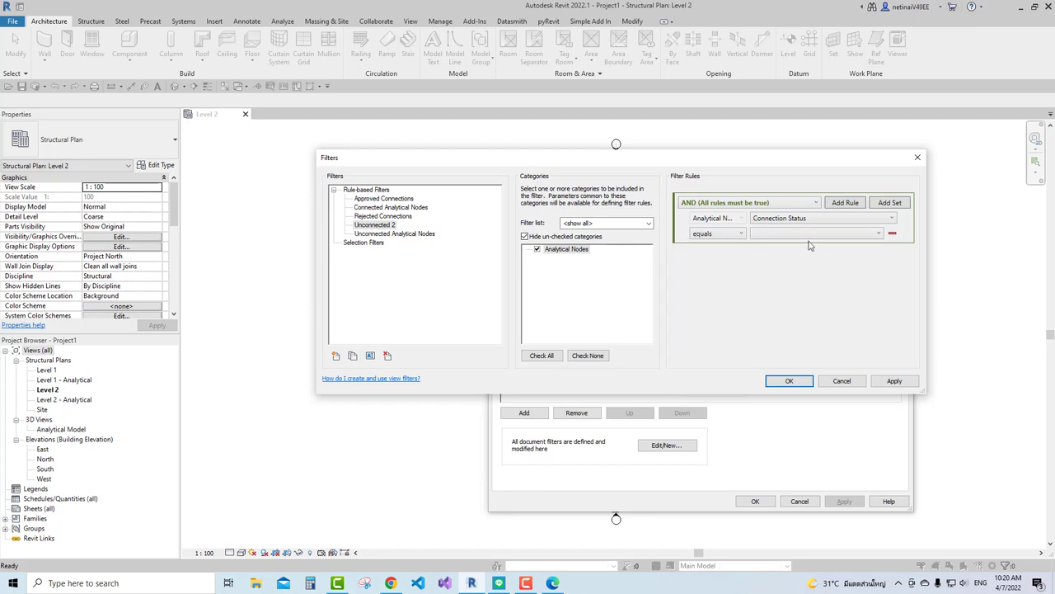
{"action": "left_click", "coordinate": [820, 236]}
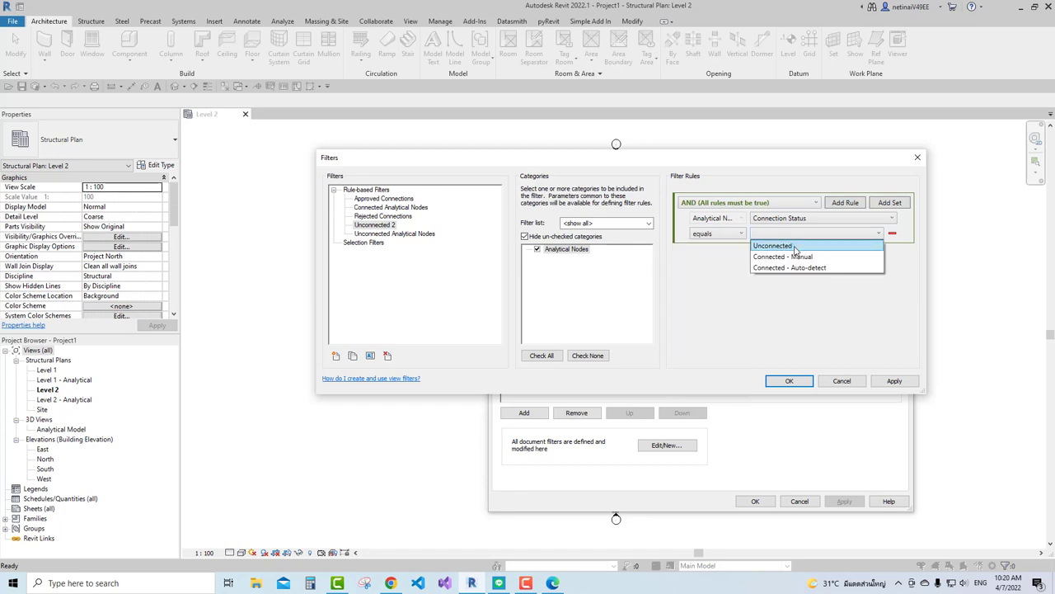
{"action": "left_click", "coordinate": [795, 246]}
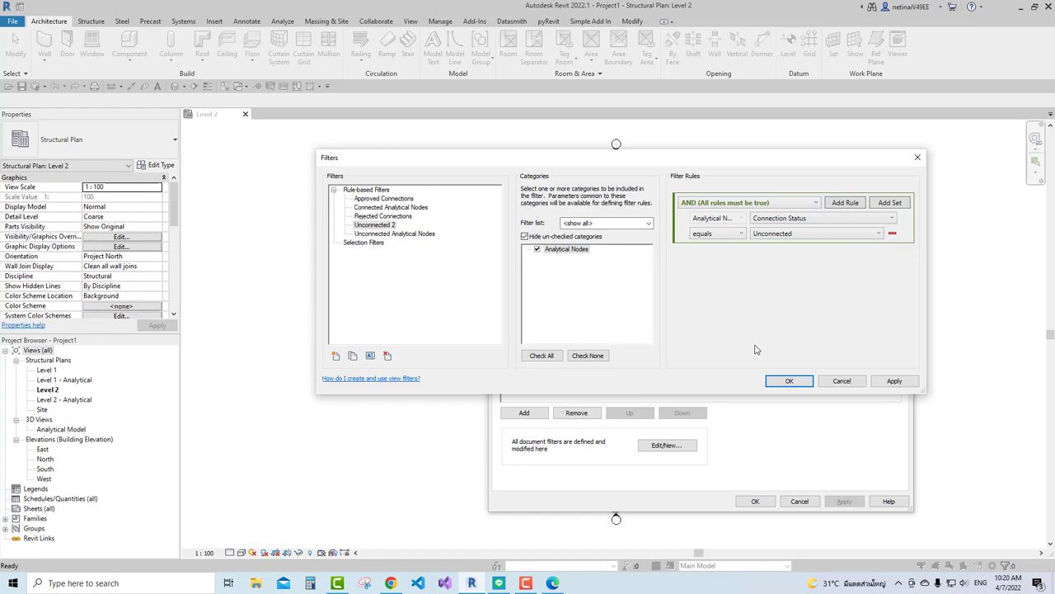
{"action": "left_click", "coordinate": [789, 380]}
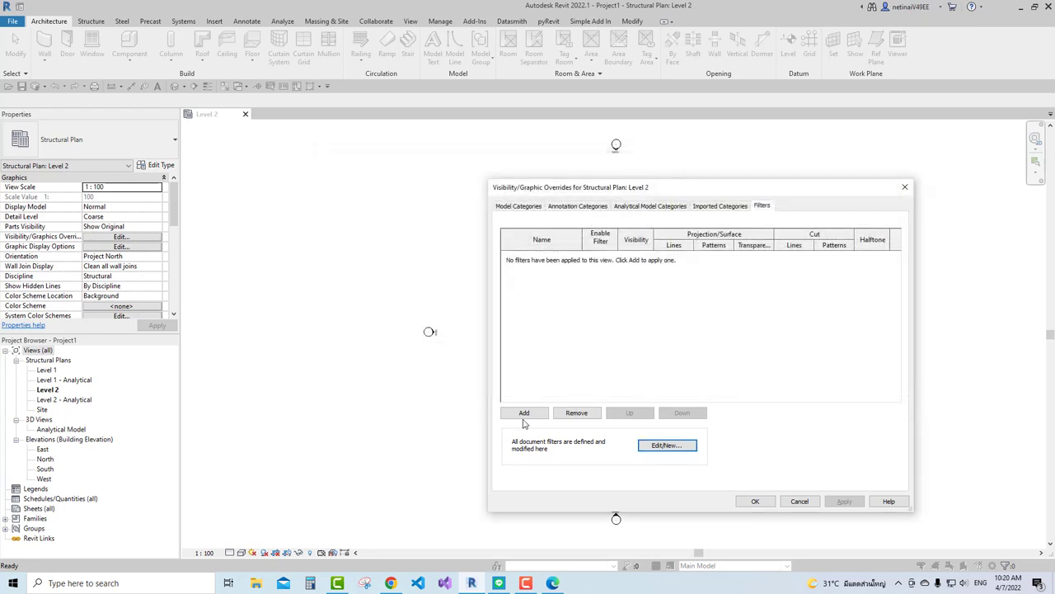
Add the Unconnected 2 filter to the Level 2 view's filter list
{"action": "left_click", "coordinate": [523, 414]}
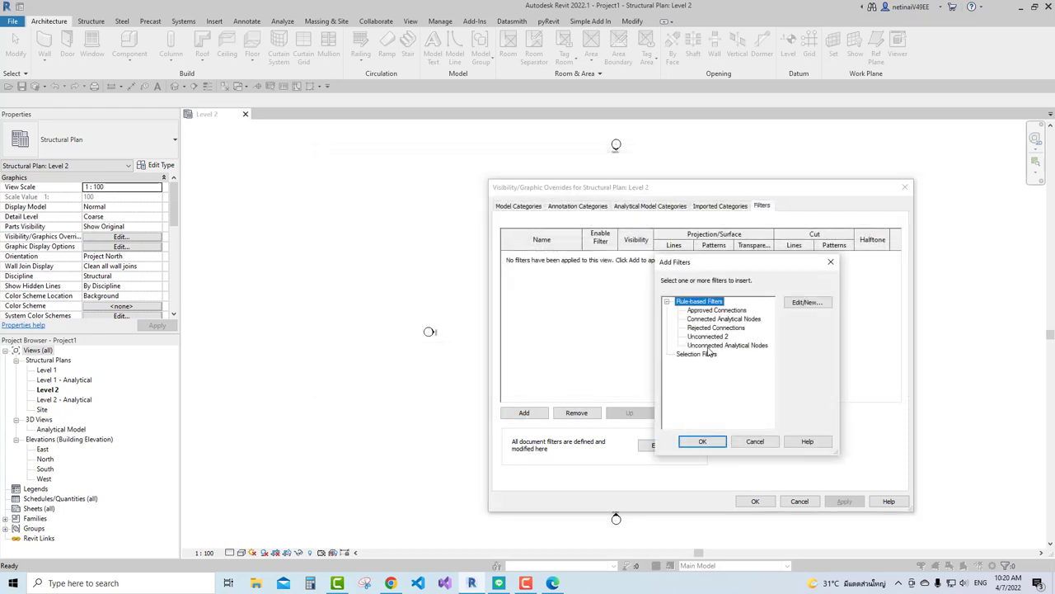
{"action": "left_click", "coordinate": [707, 336]}
{"action": "left_click", "coordinate": [702, 441]}
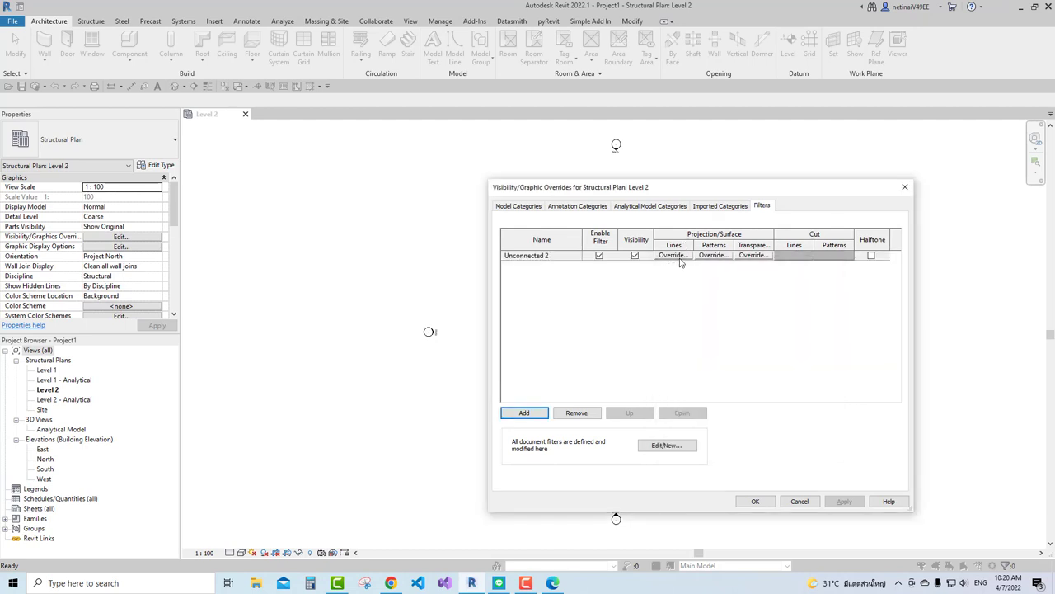
Override the filter's projection lines to Red with weight 5 and apply the overrides
{"action": "left_click", "coordinate": [673, 255]}
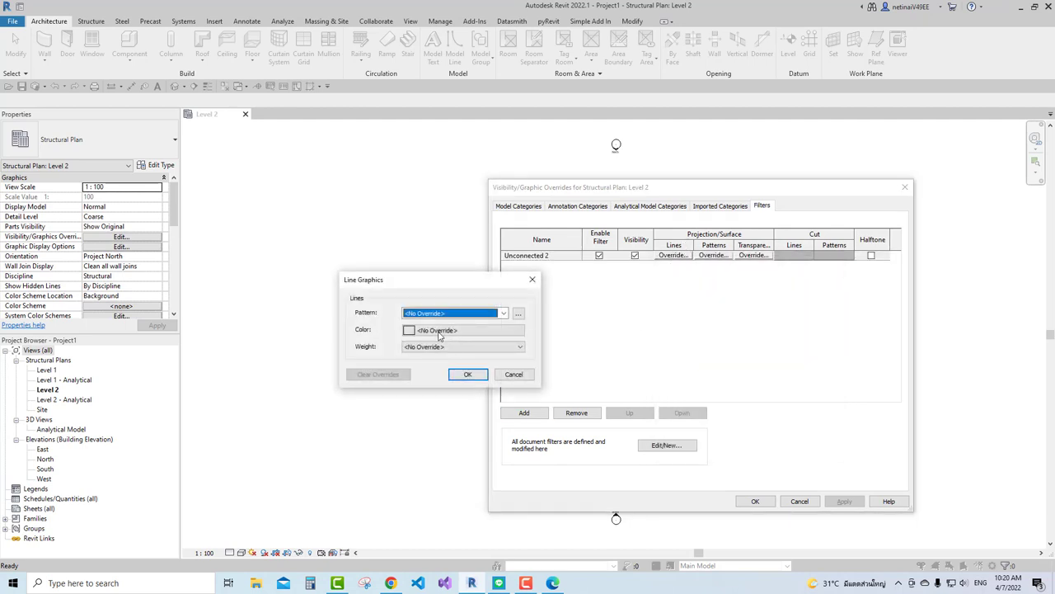
{"action": "left_click", "coordinate": [452, 347]}
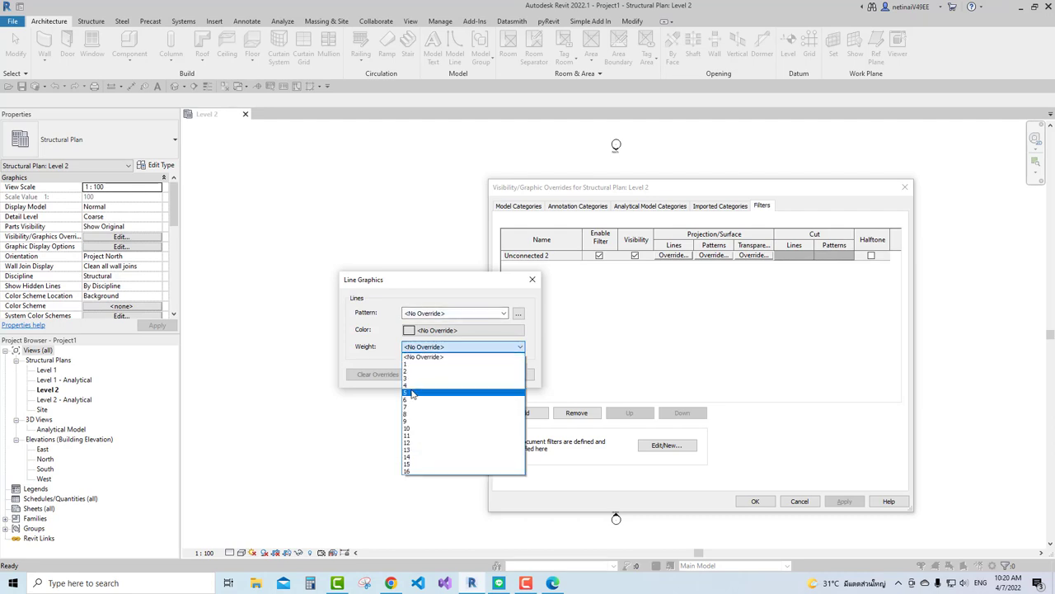
{"action": "left_click", "coordinate": [412, 389]}
{"action": "left_click", "coordinate": [462, 330]}
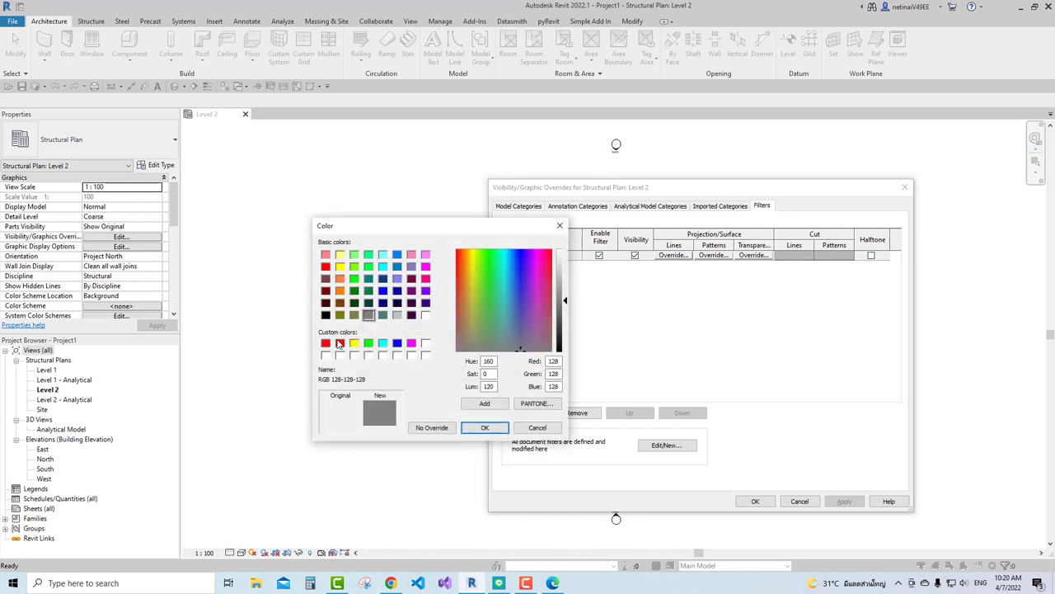
{"action": "left_click", "coordinate": [338, 342]}
{"action": "left_click", "coordinate": [483, 428]}
{"action": "left_click", "coordinate": [449, 347]}
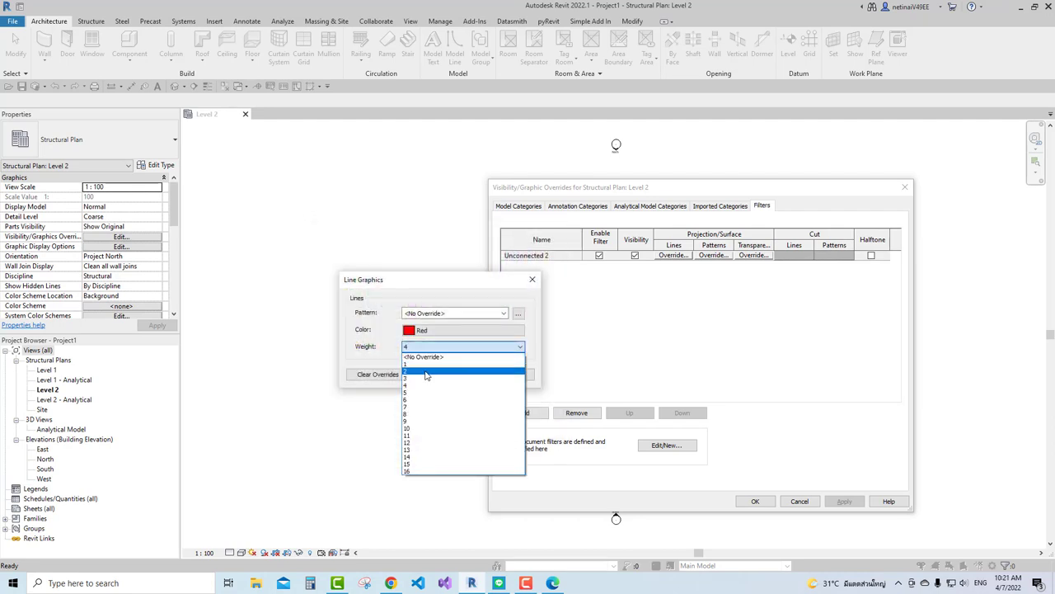
{"action": "left_click", "coordinate": [417, 393]}
{"action": "left_click", "coordinate": [461, 375]}
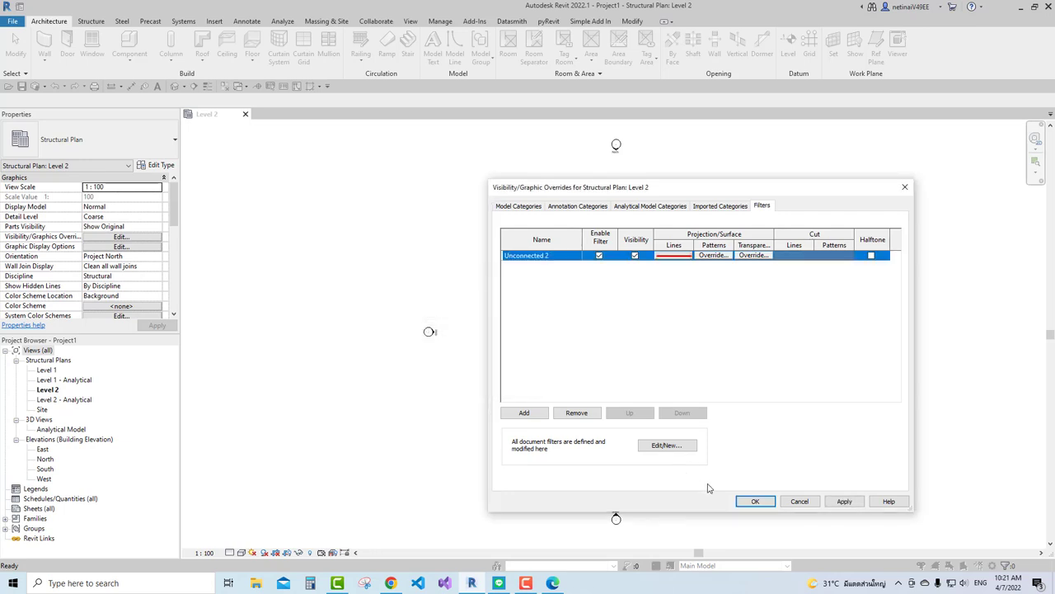
{"action": "left_click", "coordinate": [749, 506]}
{"action": "scroll", "coordinate": [695, 299], "scroll_direction": "up", "scroll_amount": 1}
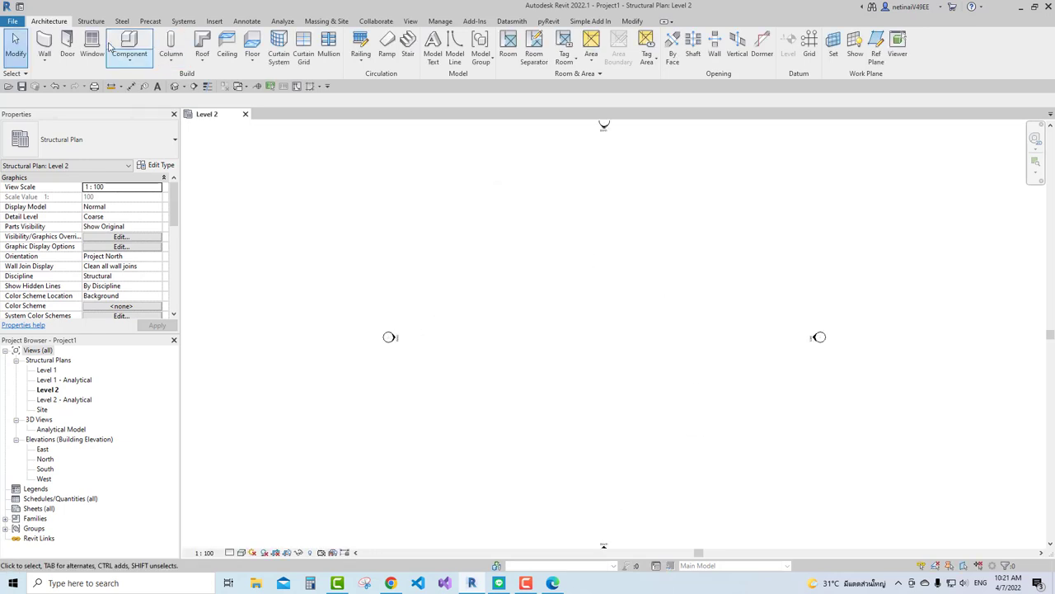
Draw an 11000-long beam on Level 2 using BM
{"action": "key", "text": "b"}
{"action": "key", "text": "m"}
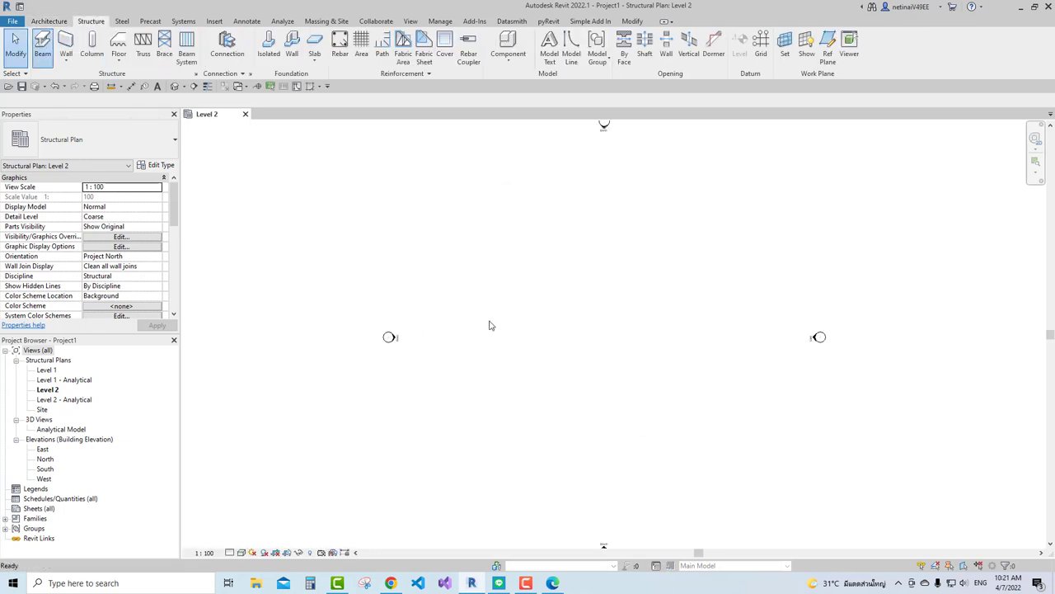
{"action": "scroll", "coordinate": [532, 326], "scroll_direction": "up", "scroll_amount": 1}
{"action": "left_click", "coordinate": [511, 330]}
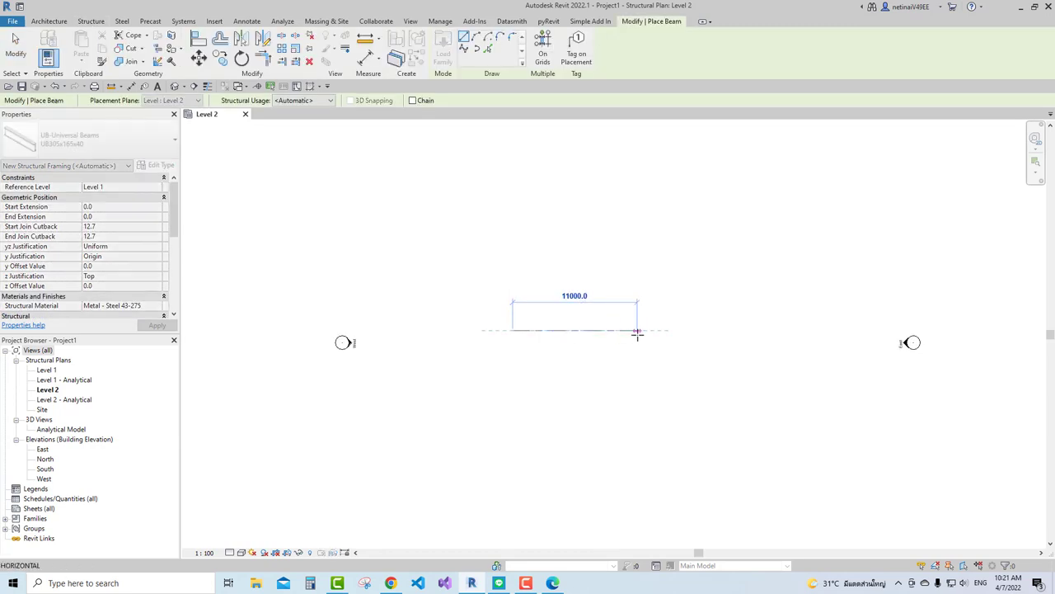
{"action": "left_click", "coordinate": [636, 329]}
{"action": "key", "text": "Escape"}
{"action": "key", "text": "Escape"}
{"action": "scroll", "coordinate": [563, 322], "scroll_direction": "up", "scroll_amount": 1}
{"action": "scroll", "coordinate": [563, 322], "scroll_direction": "up", "scroll_amount": 1}
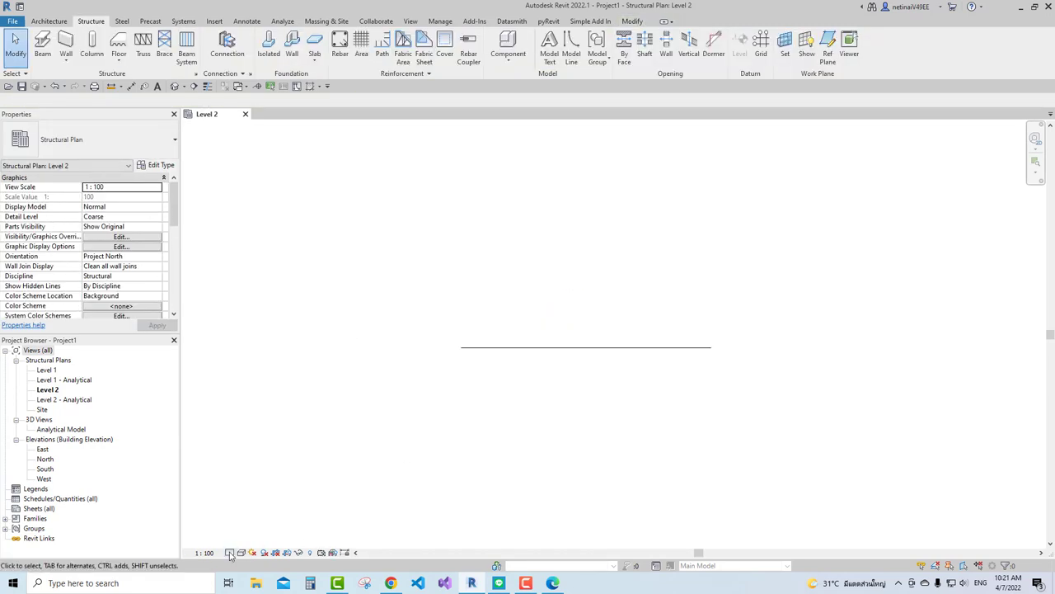
Set the view to Fine detail and Wireframe, and turn on Show Analytical Model
{"action": "left_click", "coordinate": [231, 552]}
{"action": "left_click", "coordinate": [248, 539]}
{"action": "left_click", "coordinate": [240, 552]}
{"action": "left_click", "coordinate": [264, 497]}
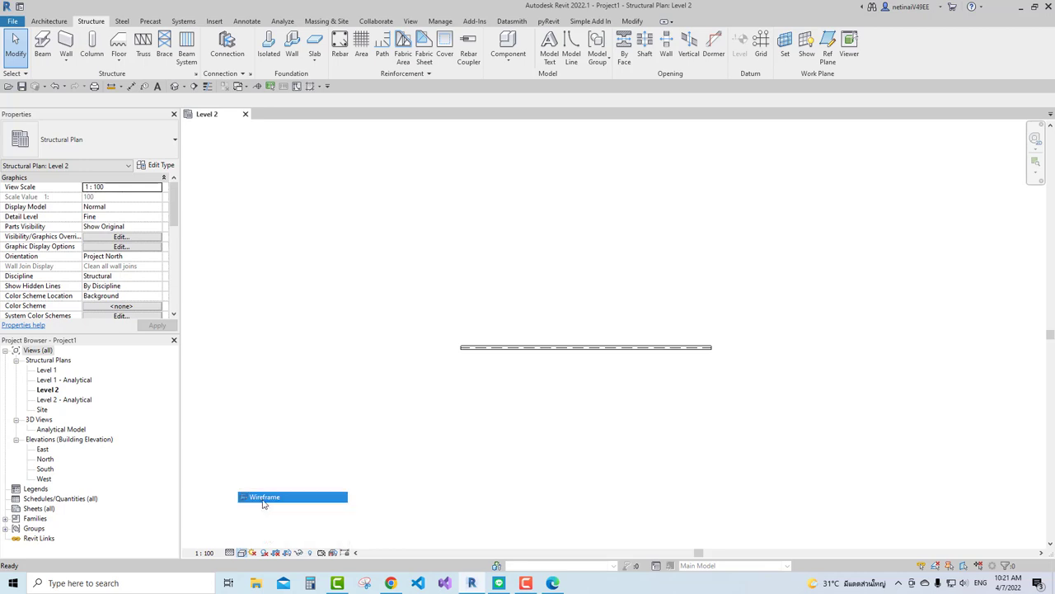
{"action": "scroll", "coordinate": [569, 330], "scroll_direction": "up", "scroll_amount": 1}
{"action": "scroll", "coordinate": [432, 359], "scroll_direction": "up", "scroll_amount": 1}
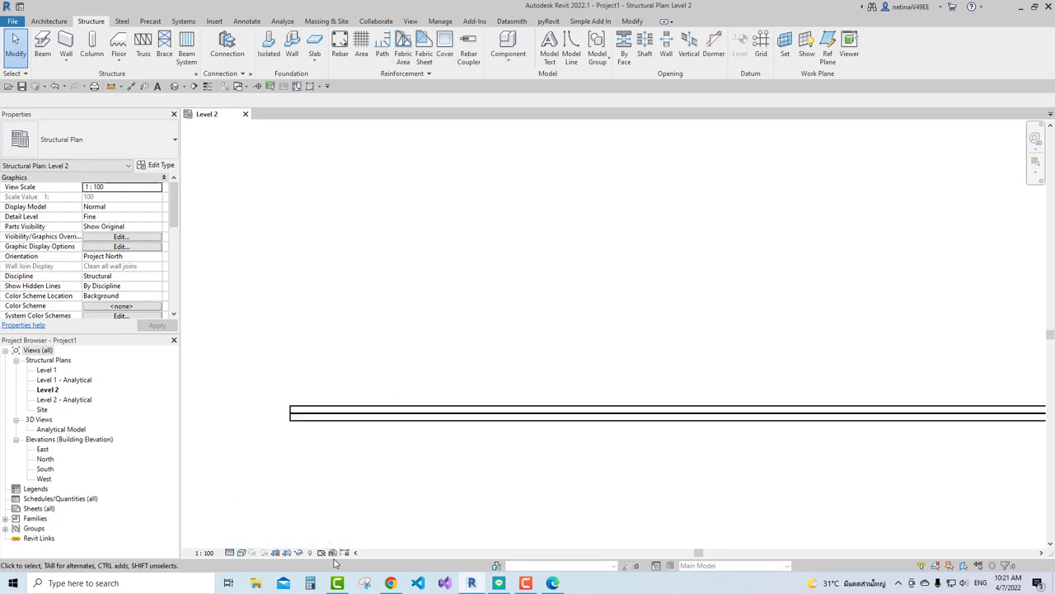
{"action": "left_click", "coordinate": [332, 552]}
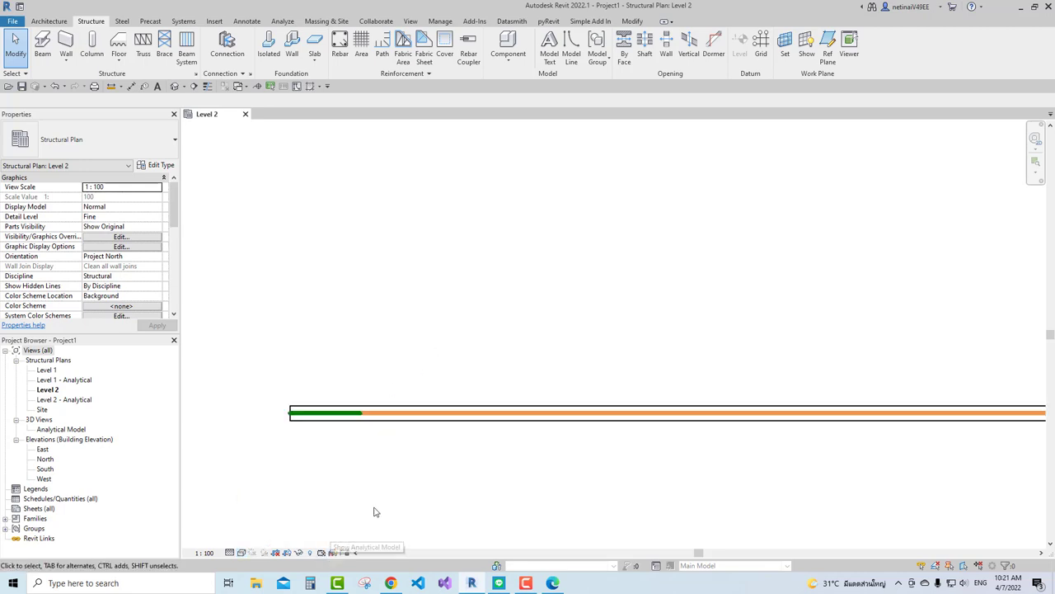
{"action": "scroll", "coordinate": [388, 461], "scroll_direction": "down", "scroll_amount": 2}
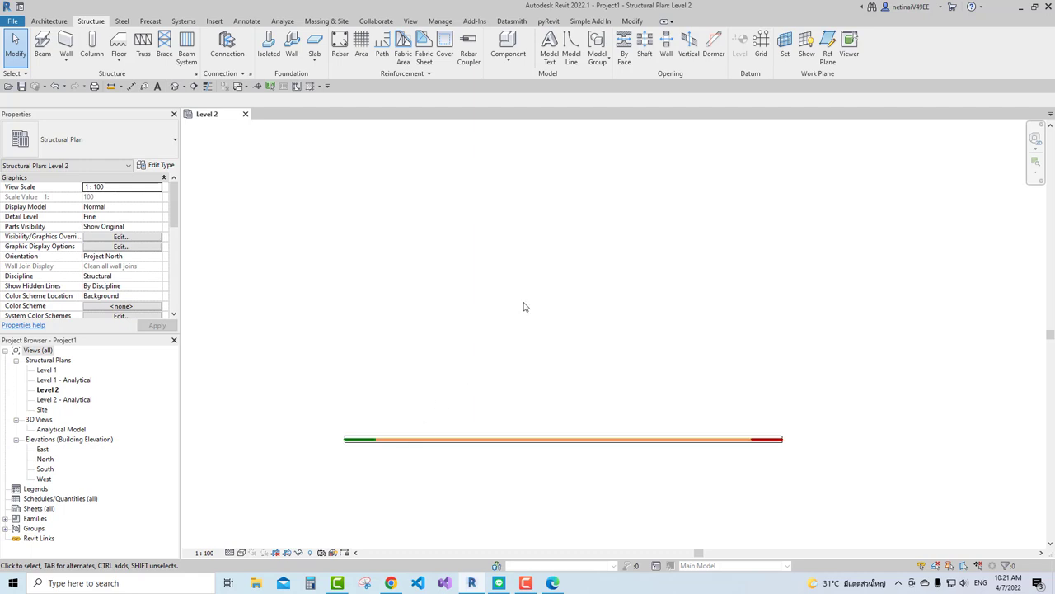
In VG's analytical model categories, make Analytical Nodes visible so unconnected ends show red
{"action": "key", "text": "v"}
{"action": "key", "text": "g"}
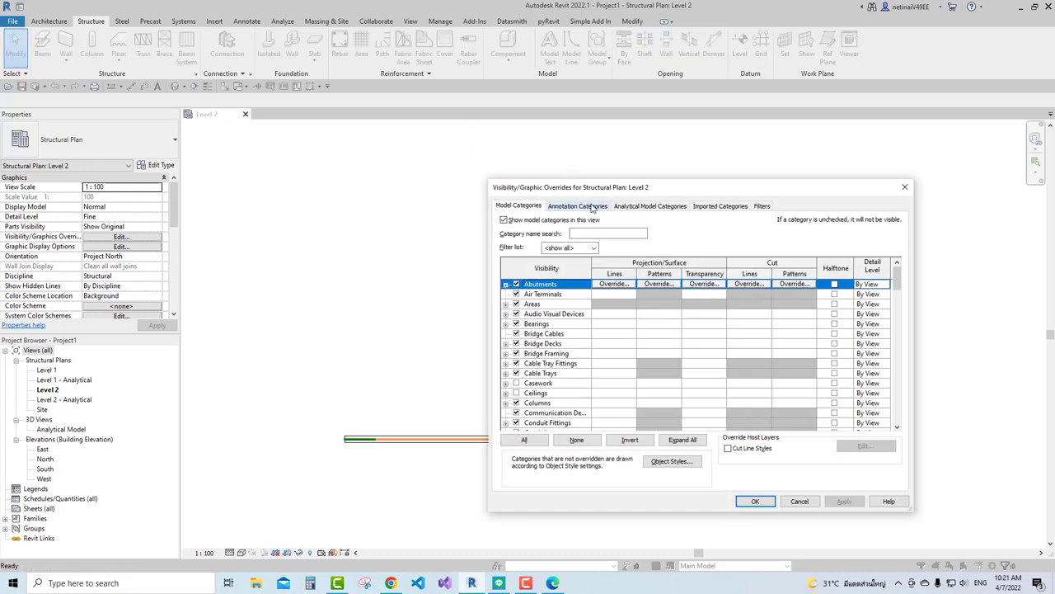
{"action": "left_click", "coordinate": [650, 206]}
{"action": "left_click", "coordinate": [517, 355]}
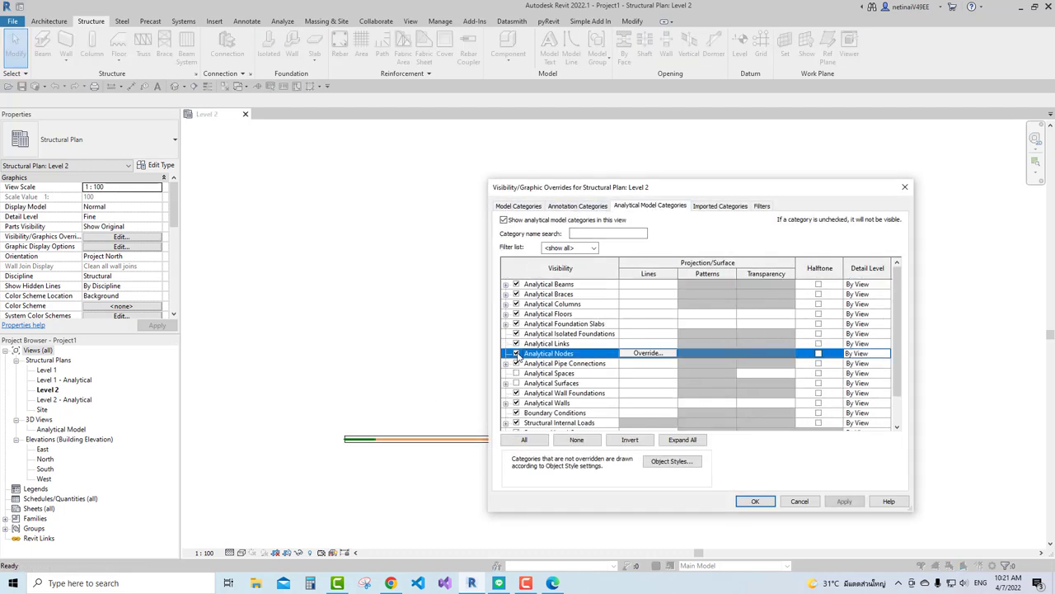
{"action": "left_click", "coordinate": [754, 501]}
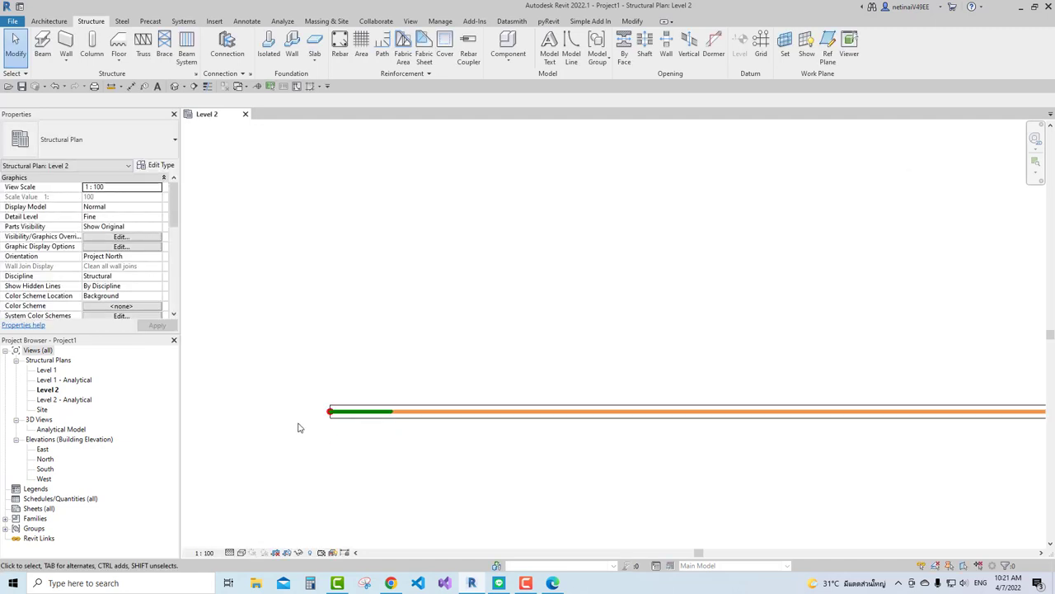
{"action": "scroll", "coordinate": [360, 427], "scroll_direction": "down", "scroll_amount": 1}
{"action": "scroll", "coordinate": [356, 414], "scroll_direction": "down", "scroll_amount": 1}
{"action": "scroll", "coordinate": [356, 415], "scroll_direction": "down", "scroll_amount": 2}
Draw vertical beams up from both ends of the 11000 beam, the left one 3200 long
{"action": "left_click", "coordinate": [366, 410]}
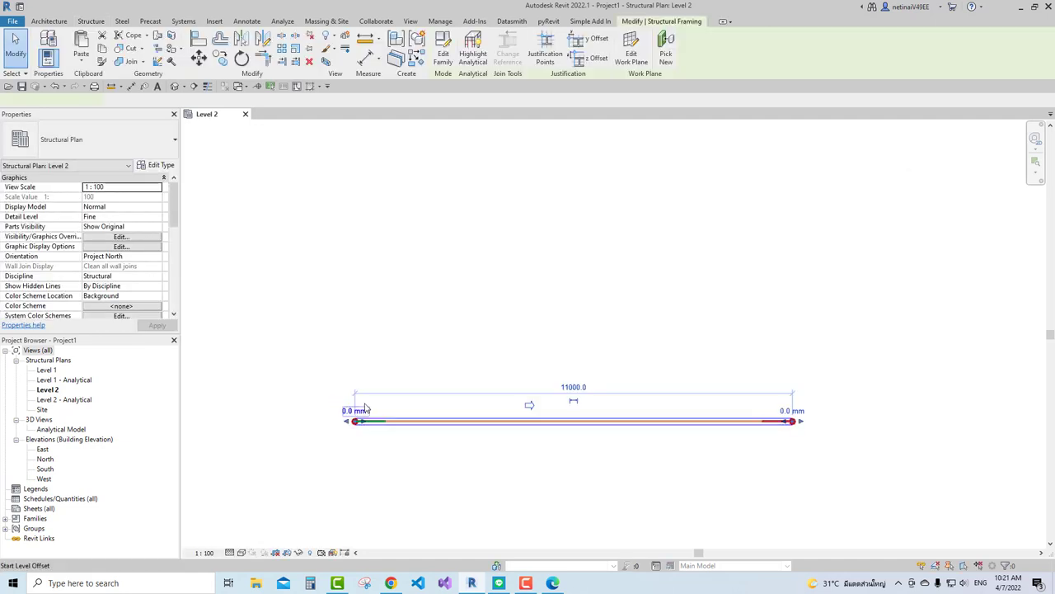
{"action": "key", "text": "b"}
{"action": "key", "text": "m"}
{"action": "left_click", "coordinate": [354, 421]}
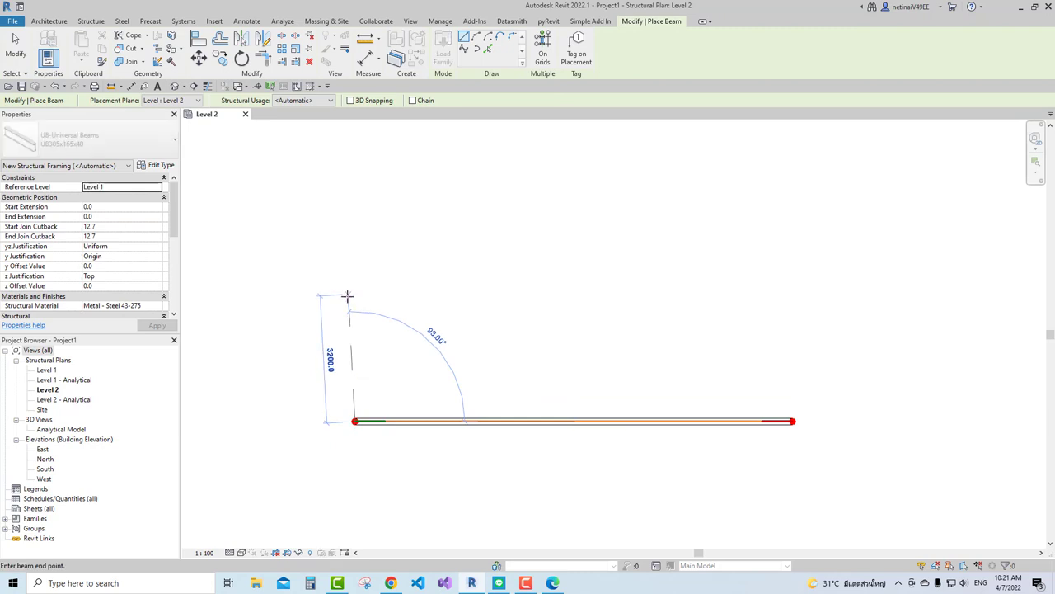
{"action": "left_click", "coordinate": [347, 295]}
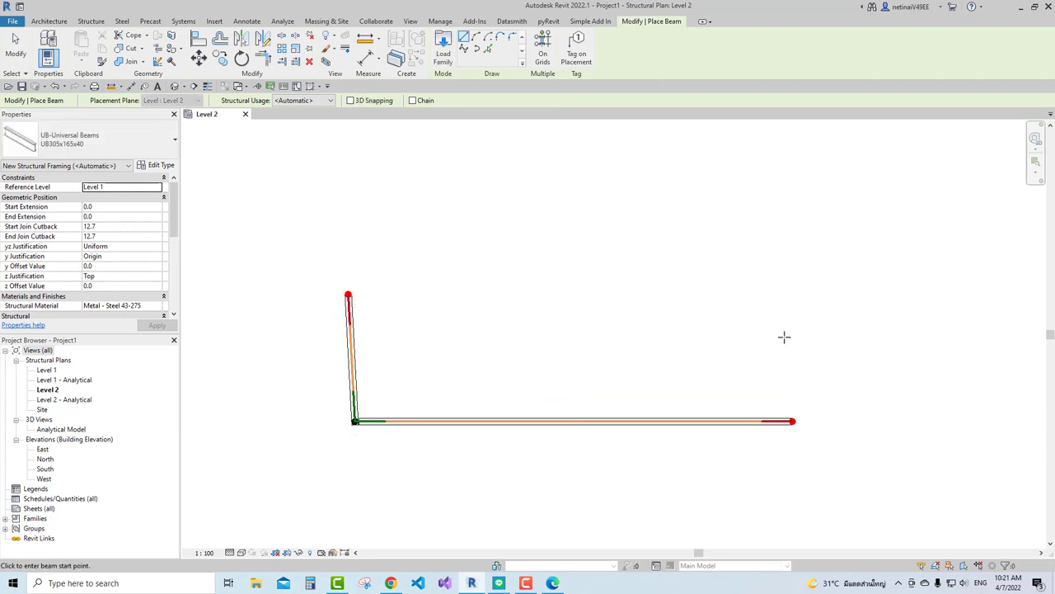
{"action": "left_click", "coordinate": [793, 421]}
{"action": "left_click", "coordinate": [792, 338]}
{"action": "key", "text": "Escape"}
{"action": "key", "text": "Escape"}
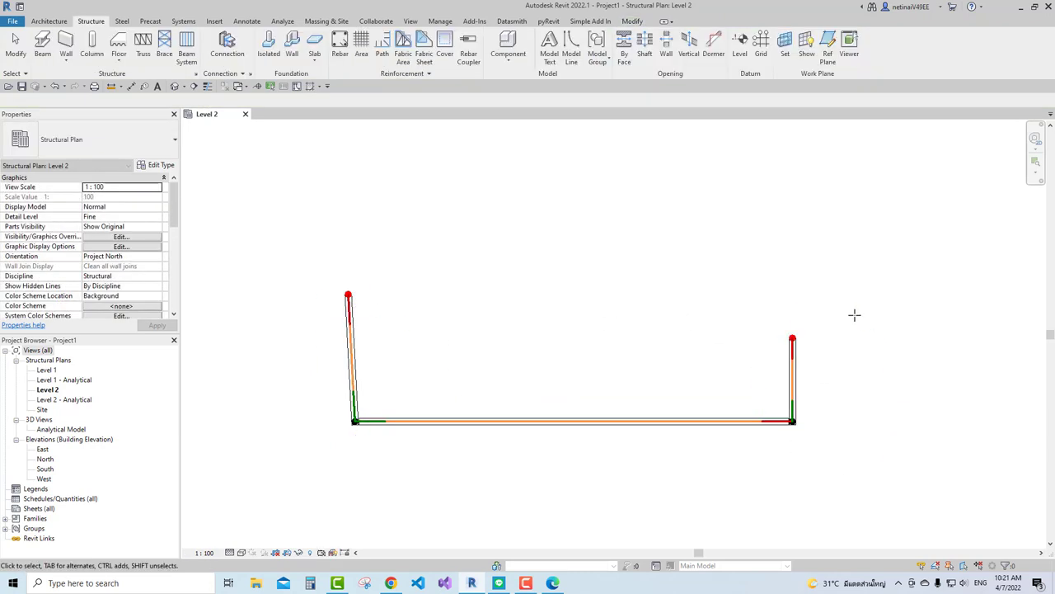
{"action": "scroll", "coordinate": [662, 360], "scroll_direction": "up", "scroll_amount": 2}
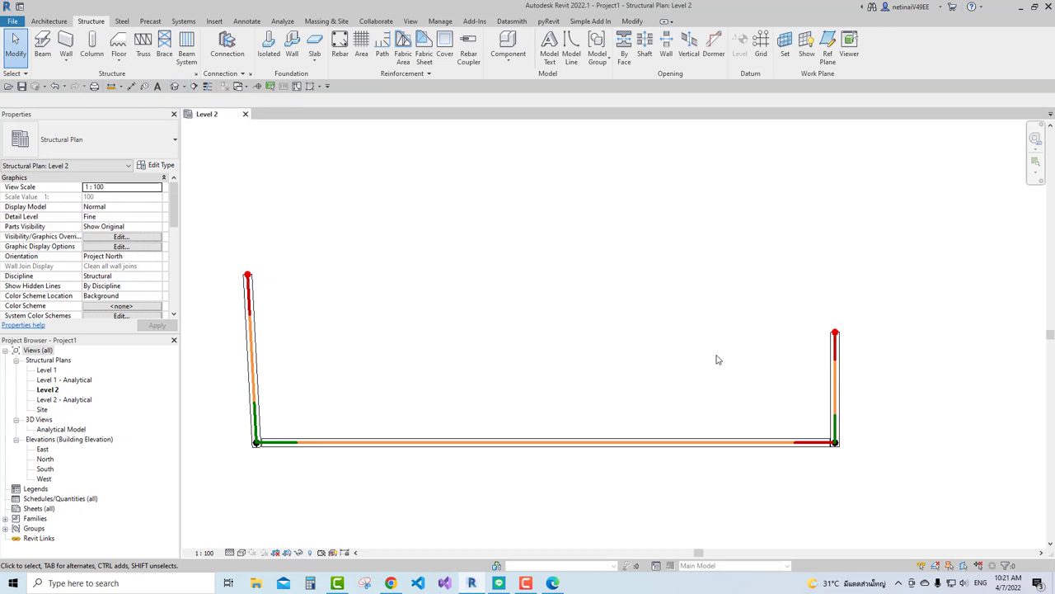
{"action": "middle_click_drag", "start_coordinate": [678, 364], "coordinate": [683, 364]}
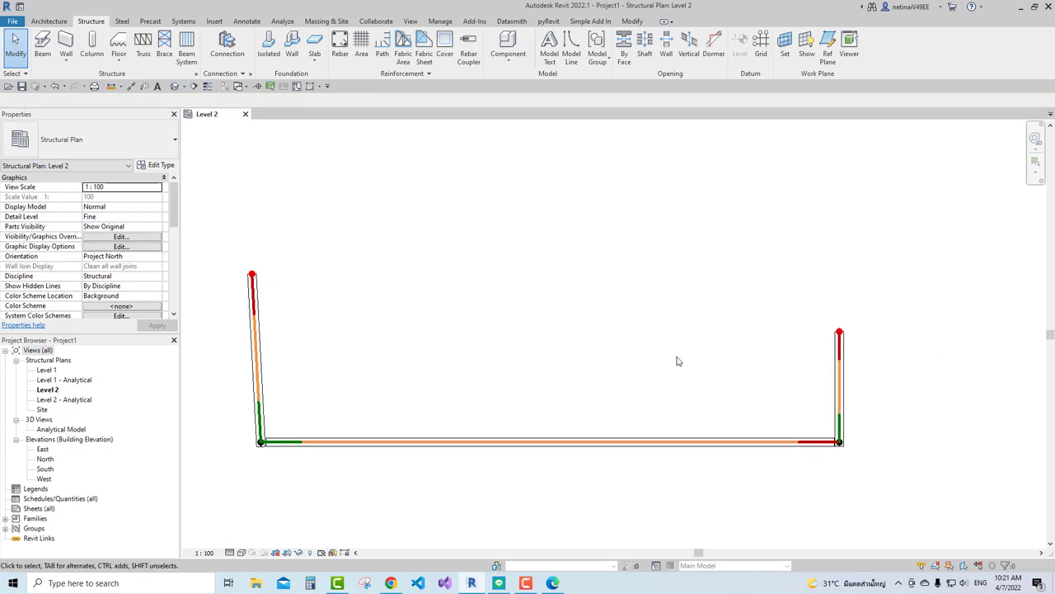